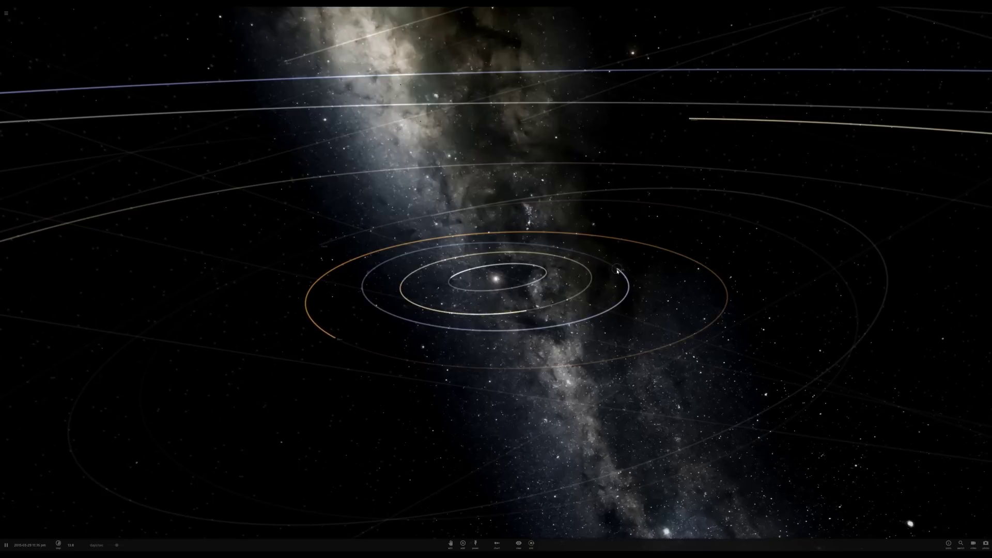
Focus the camera on Earth and fly in close to it.
double_click(617, 269)
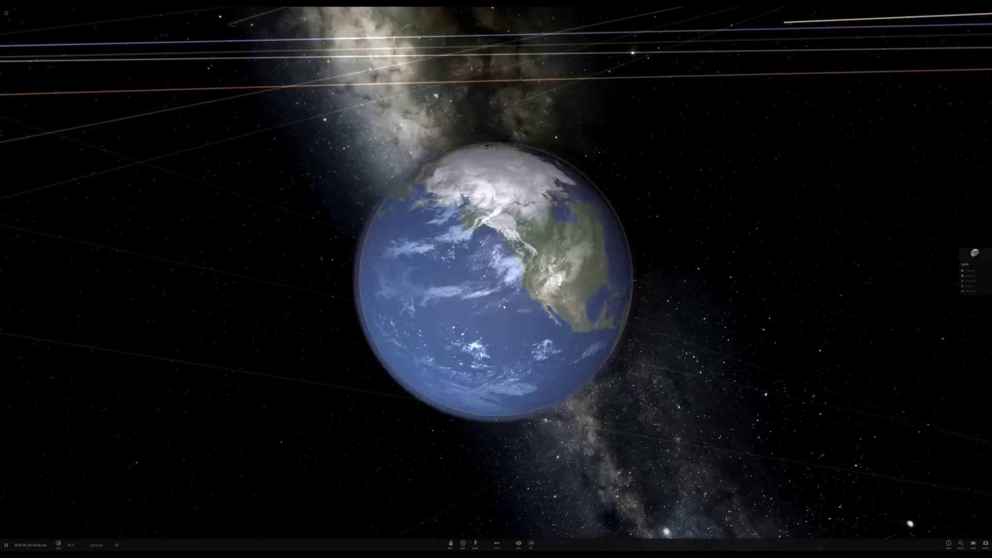
scroll(504, 306, down, 5)
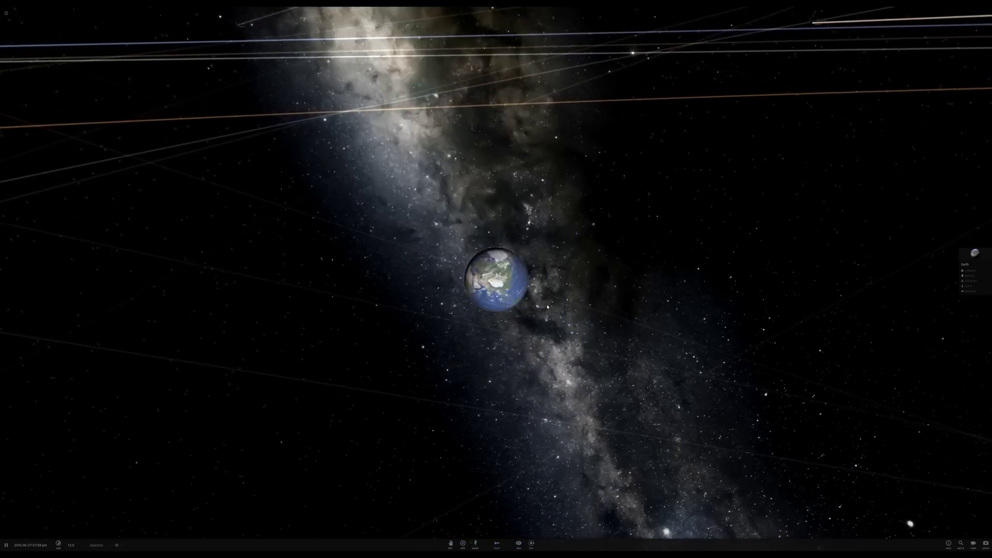
scroll(548, 307, down, 3)
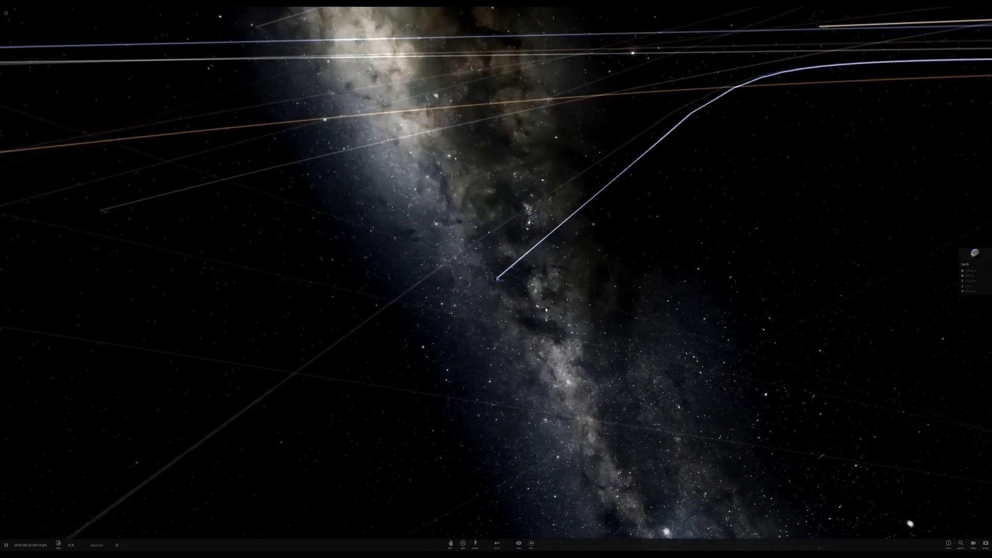
scroll(546, 309, down, 5)
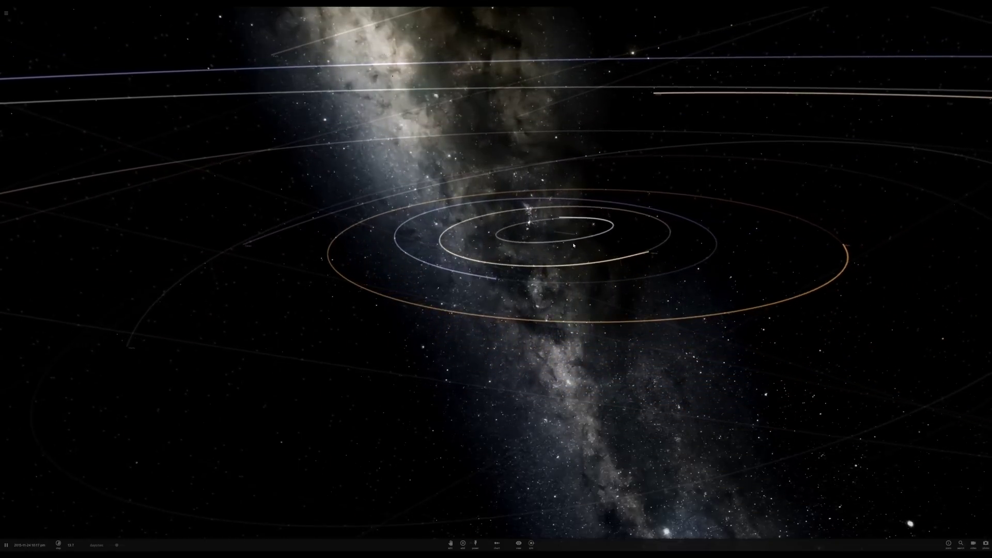
double_click(501, 282)
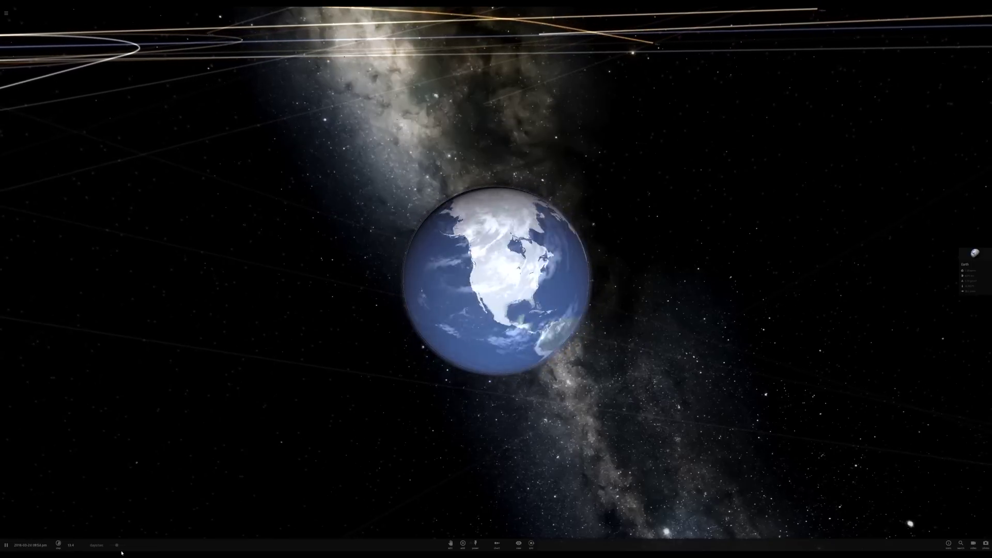
Set the time step to 1.88 months per second while orbiting around Earth.
drag(118, 546, 95, 553)
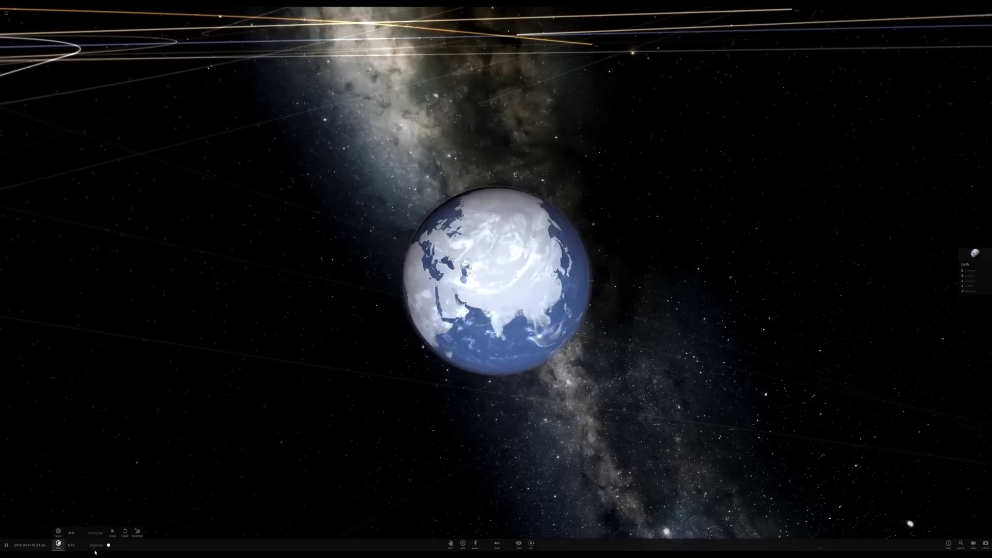
drag(460, 377, 187, 496)
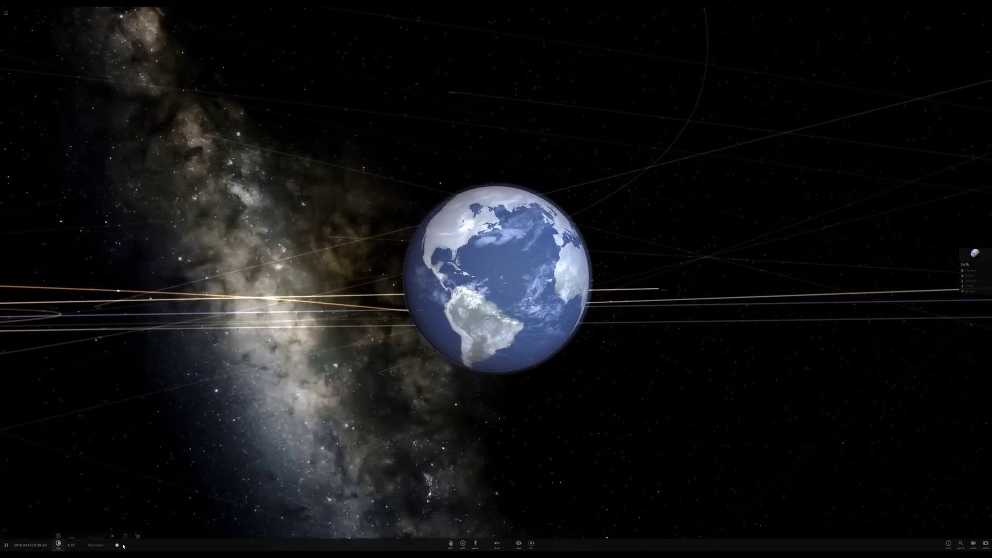
drag(135, 544, 134, 544)
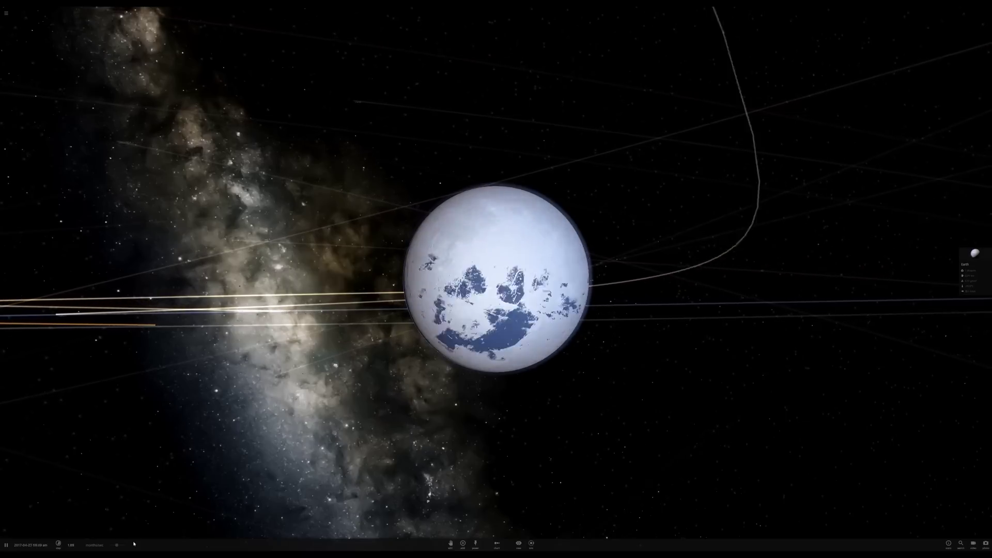
scroll(252, 434, down, 5)
scroll(253, 434, down, 4)
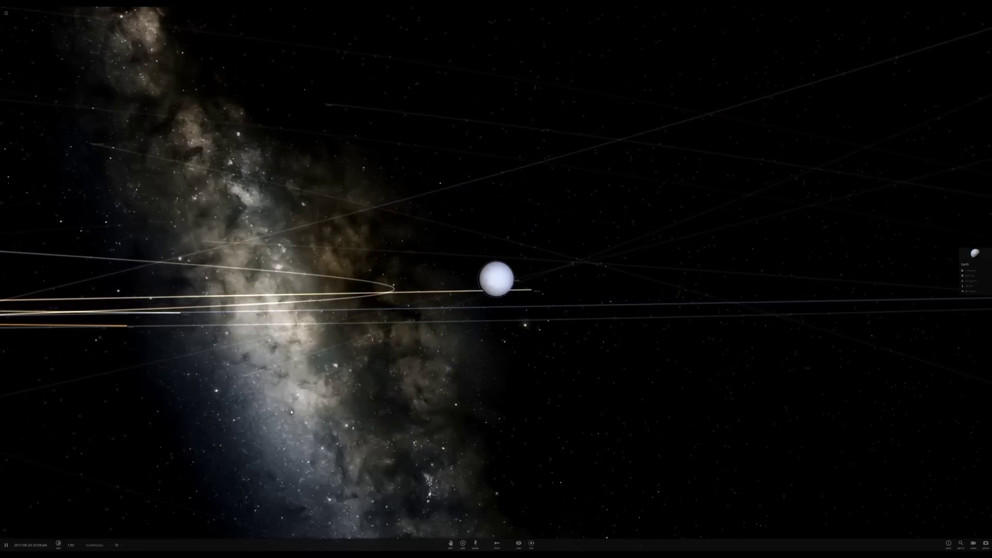
scroll(383, 434, down, 2)
Select Earth to watch it ice over, then start a new empty simulation.
right_drag(388, 434, 492, 282)
click(491, 284)
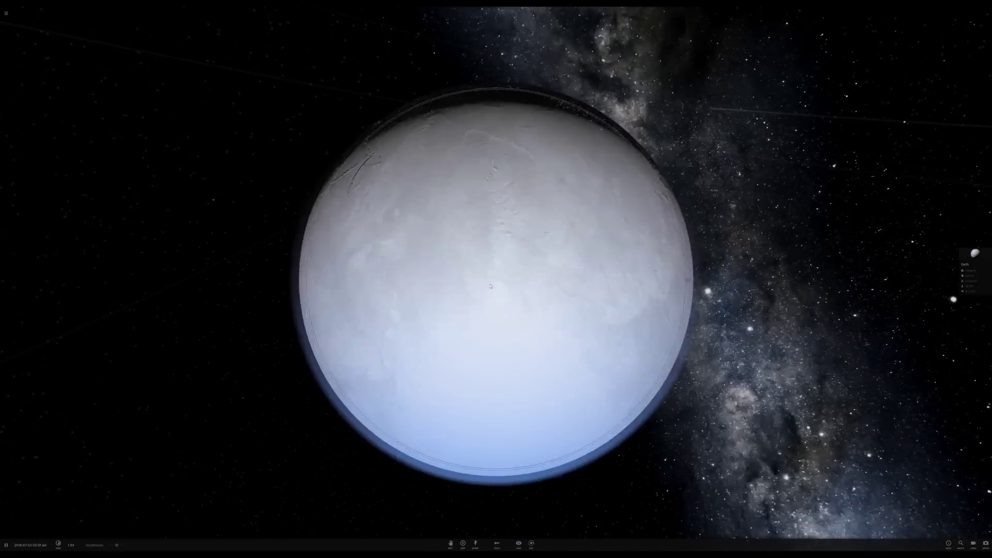
scroll(490, 286, down, 5)
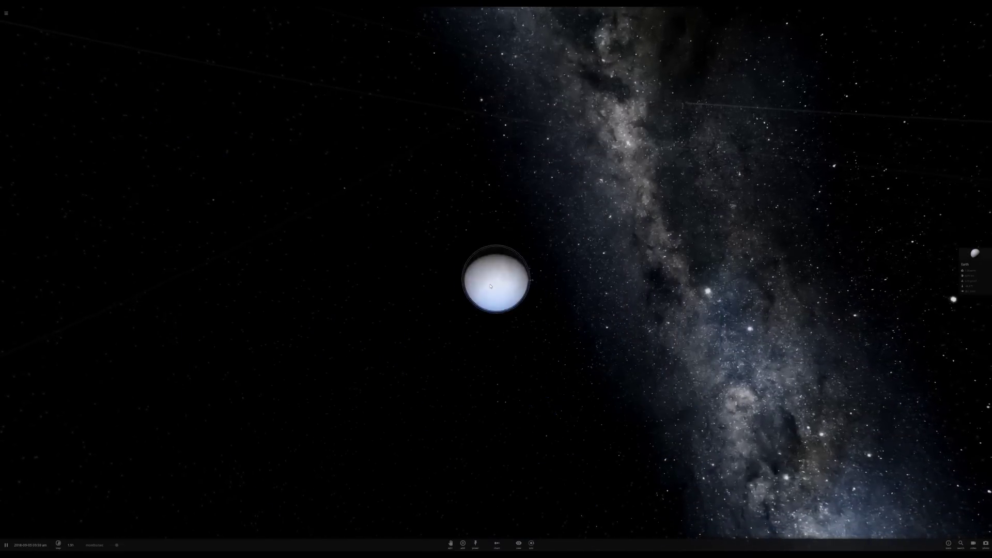
click(6, 13)
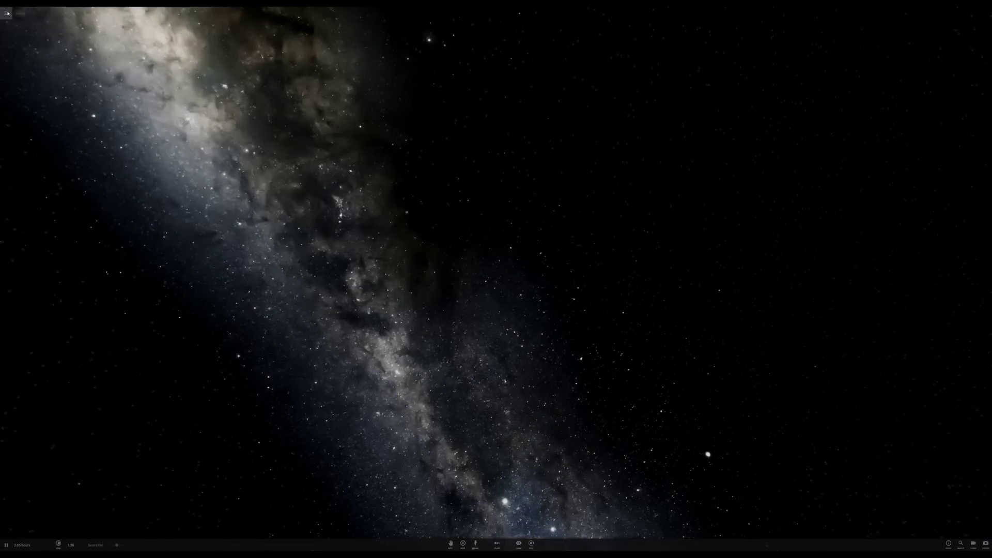
click(6, 13)
Load the Solar System simulation, then filter the library with 'jup'.
click(29, 76)
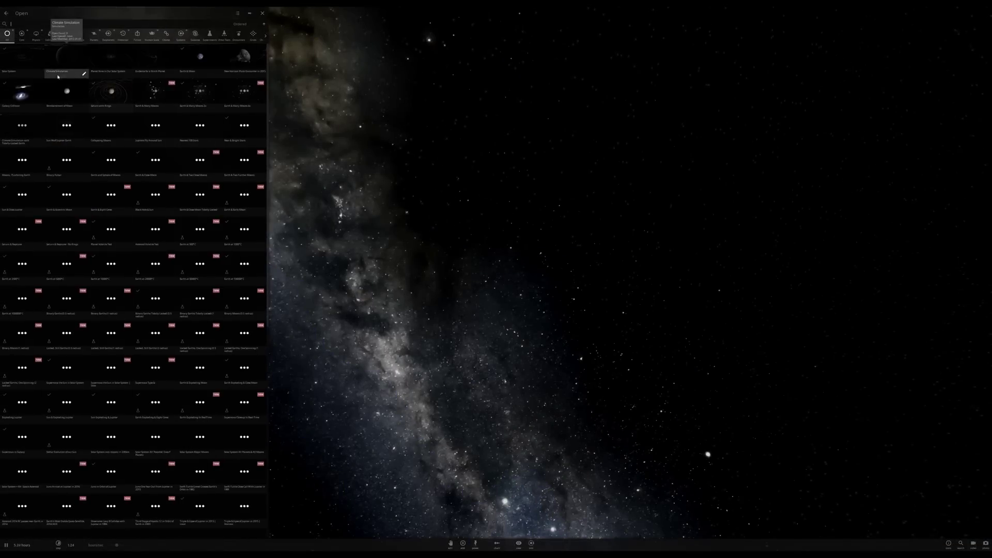
click(28, 66)
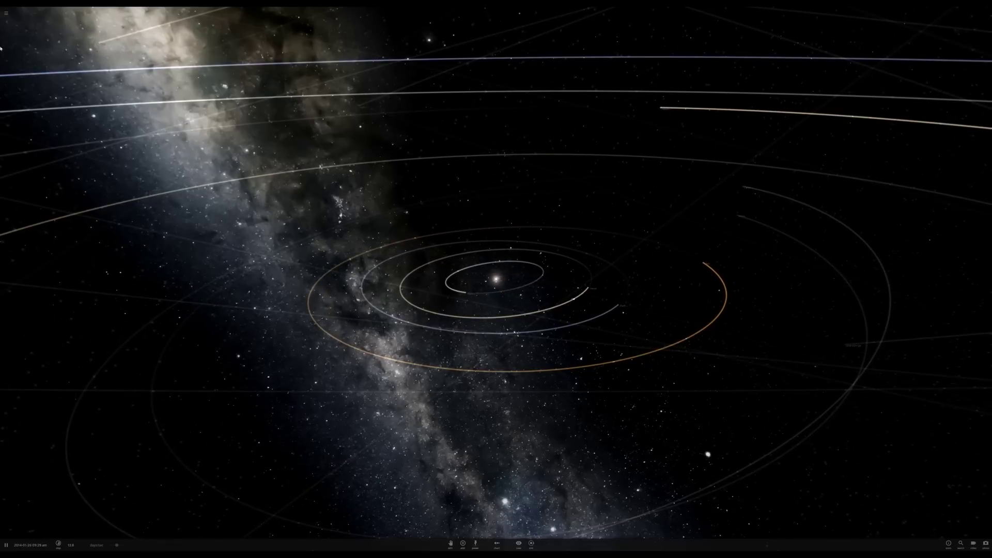
click(7, 13)
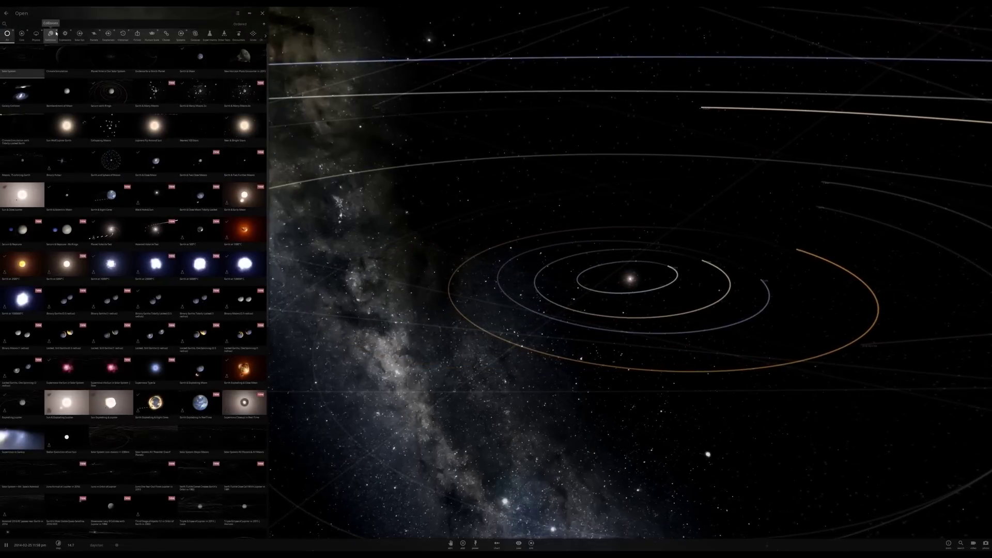
text(jup)
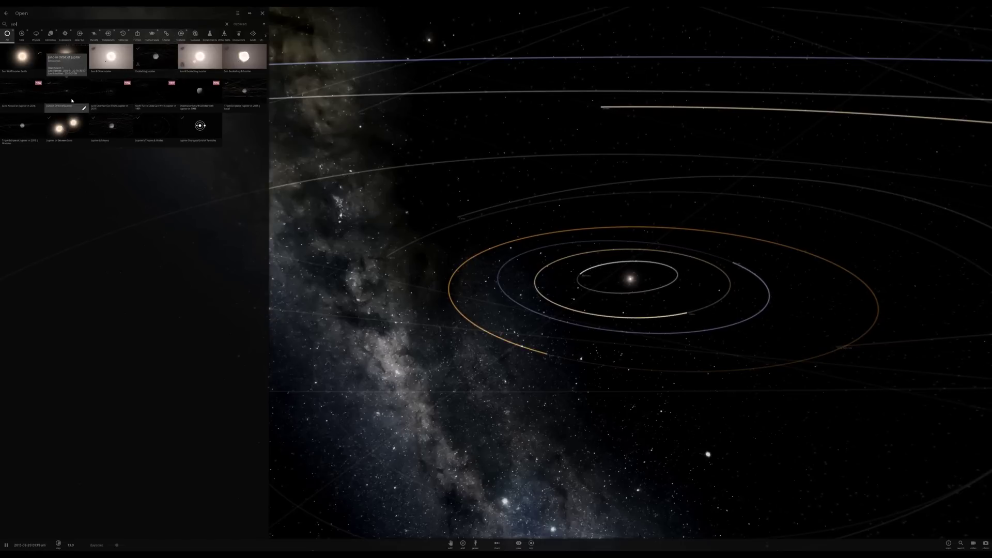
Load Jupiter & Moons, then choose Juno One Year Out From Jupiter in 2015.
click(118, 130)
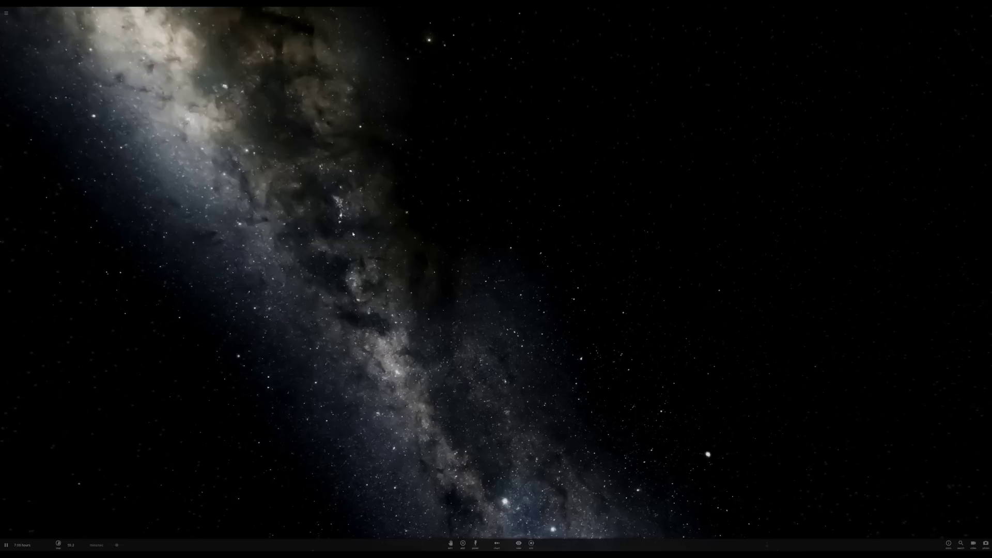
click(5, 14)
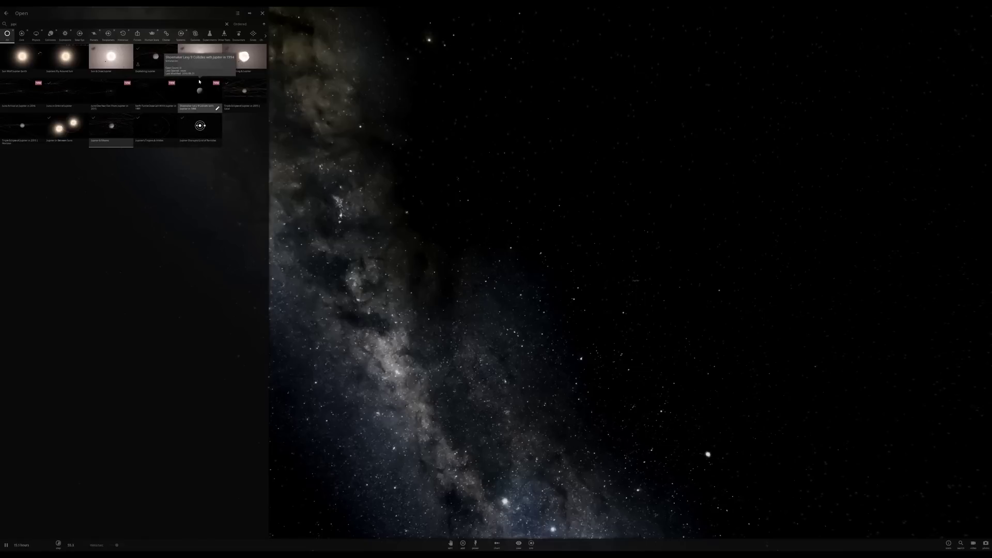
click(108, 92)
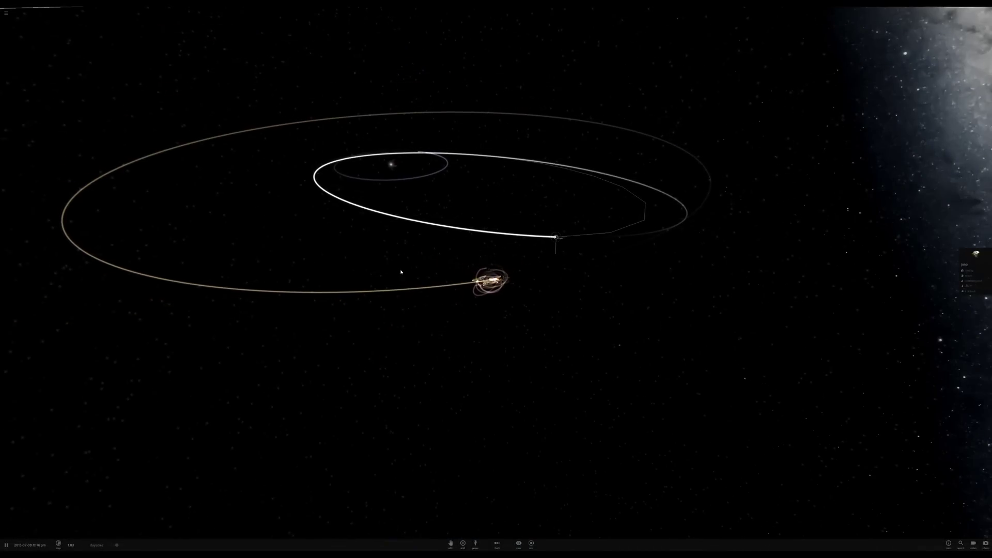
Zoom and orbit the camera in on Jupiter and its looping moons.
scroll(578, 227, up, 6)
scroll(579, 228, down, 4)
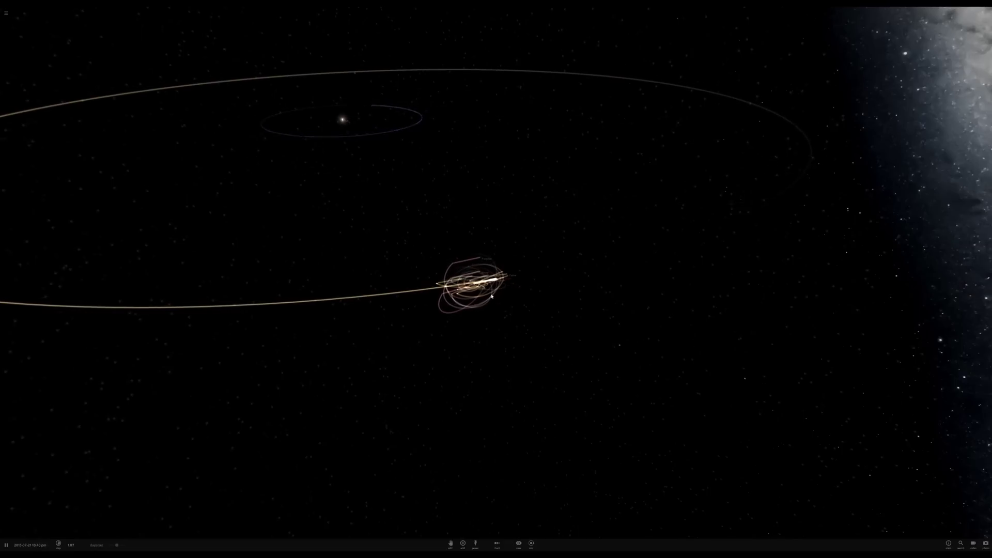
scroll(492, 297, up, 6)
scroll(498, 285, up, 8)
right_drag(498, 284, 478, 251)
scroll(434, 256, down, 3)
scroll(435, 256, down, 3)
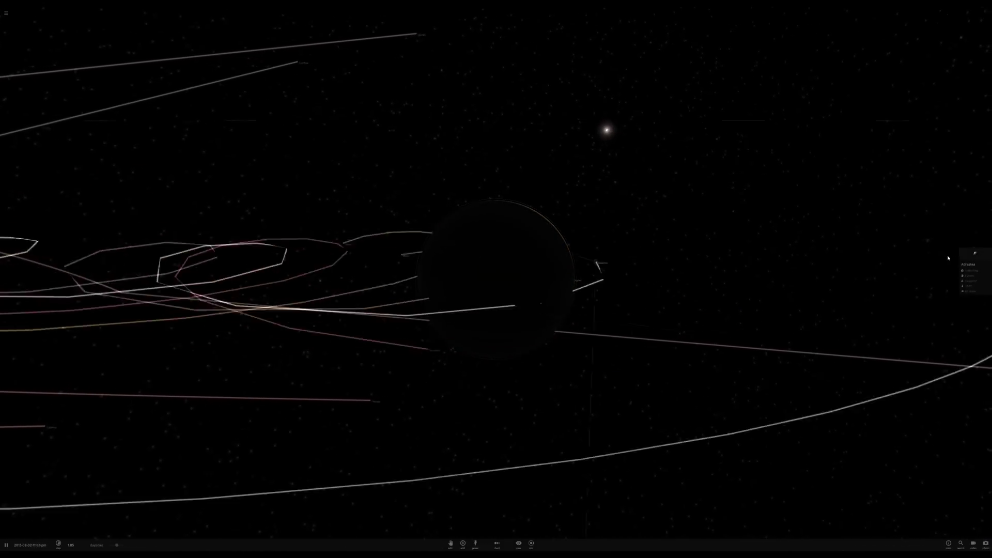
Expand Adrastea's properties, switch to Jupiter's, zoom out and box-select the surrounding moons.
click(969, 260)
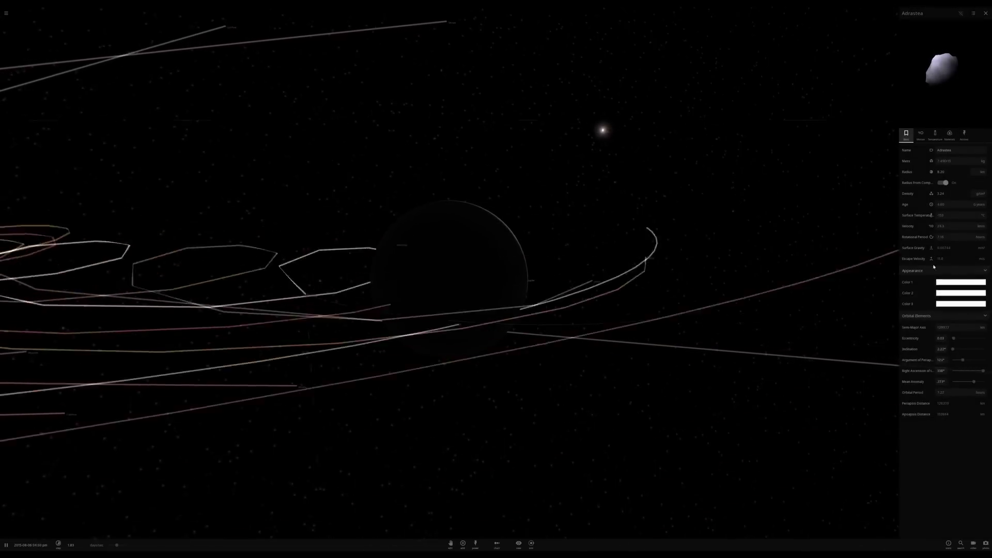
click(483, 251)
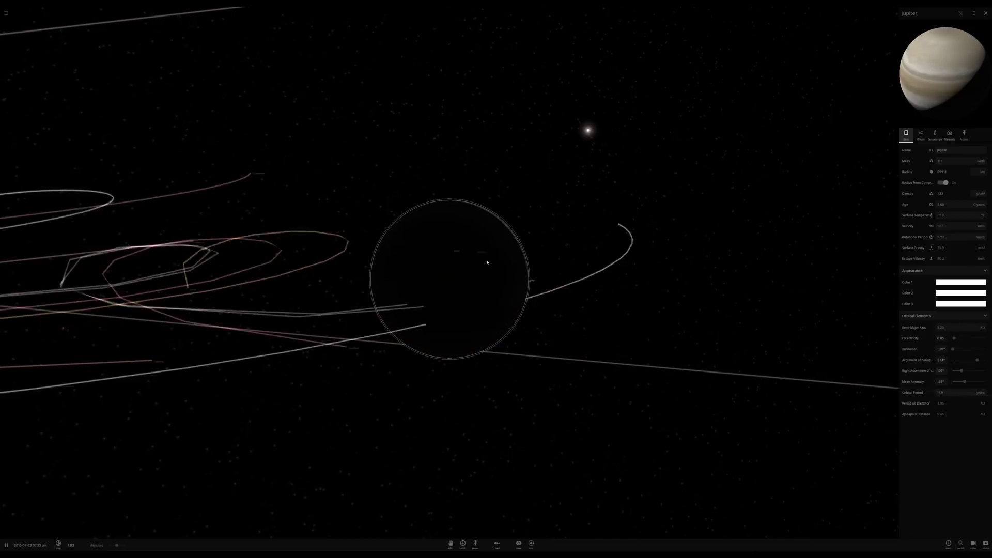
scroll(493, 256, down, 10)
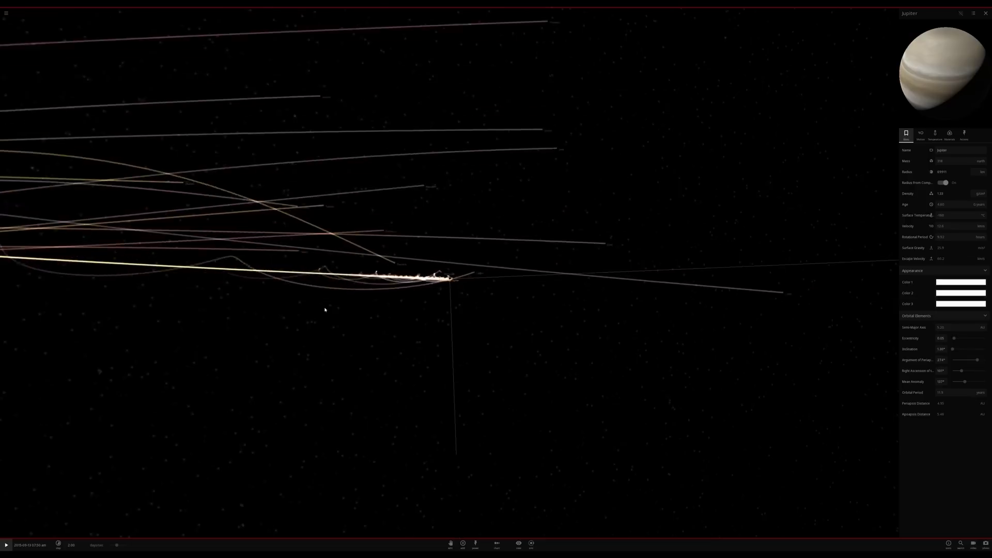
drag(310, 76, 645, 266)
Delete the selected group of moons, then box-select and delete one more nearby body.
key(Delete)
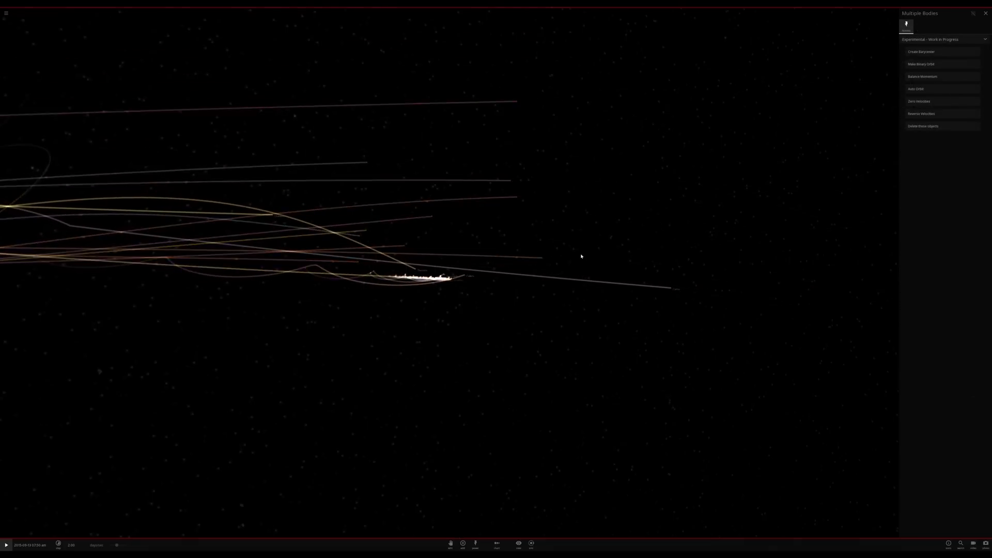
right_drag(593, 268, 550, 239)
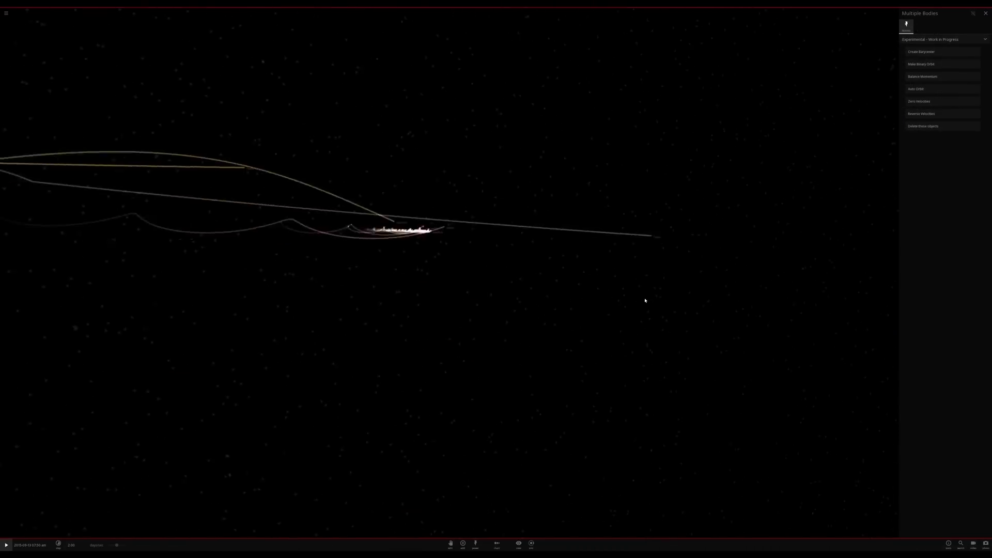
drag(574, 260, 619, 325)
key(Delete)
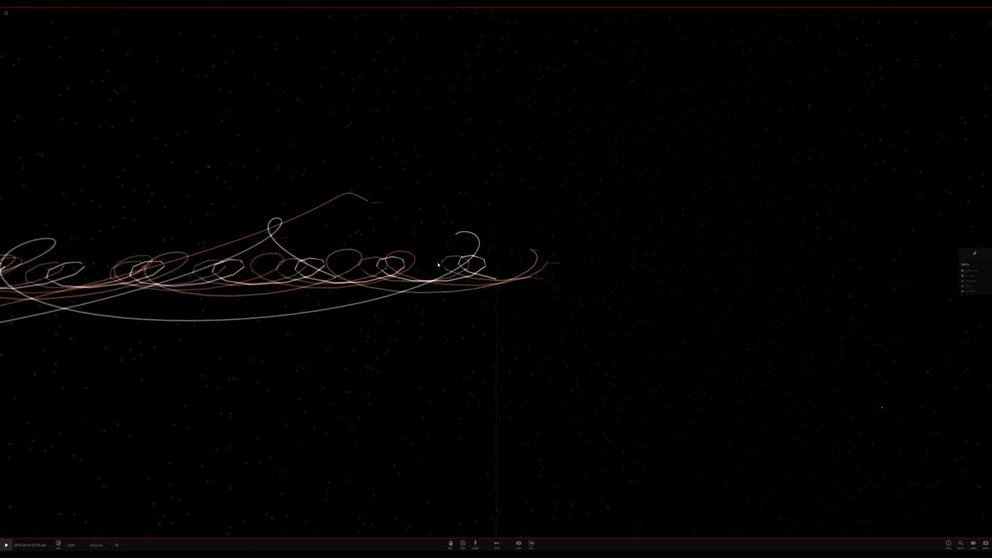
click(6, 14)
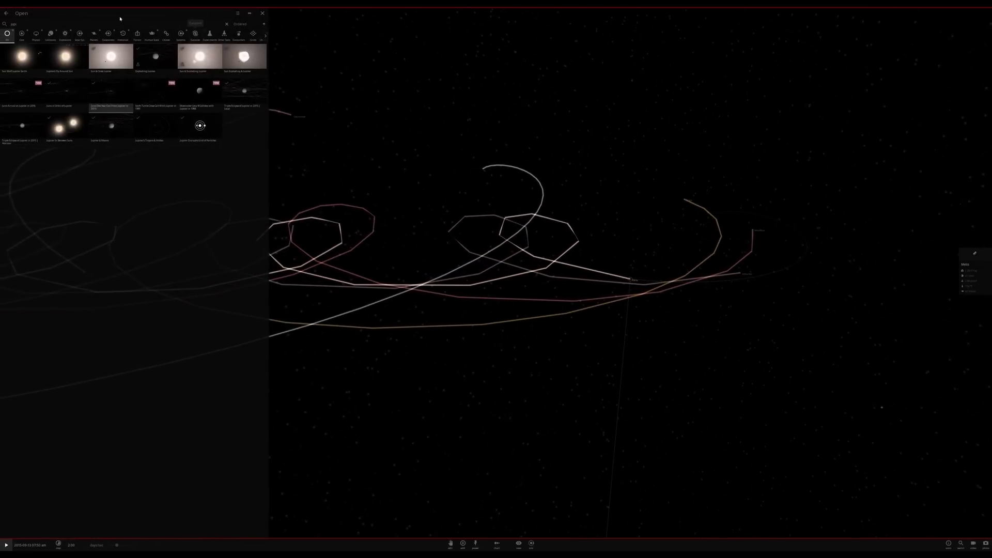
Save the modified Jupiter simulation, keeping the default name in Save Simulation.
click(6, 13)
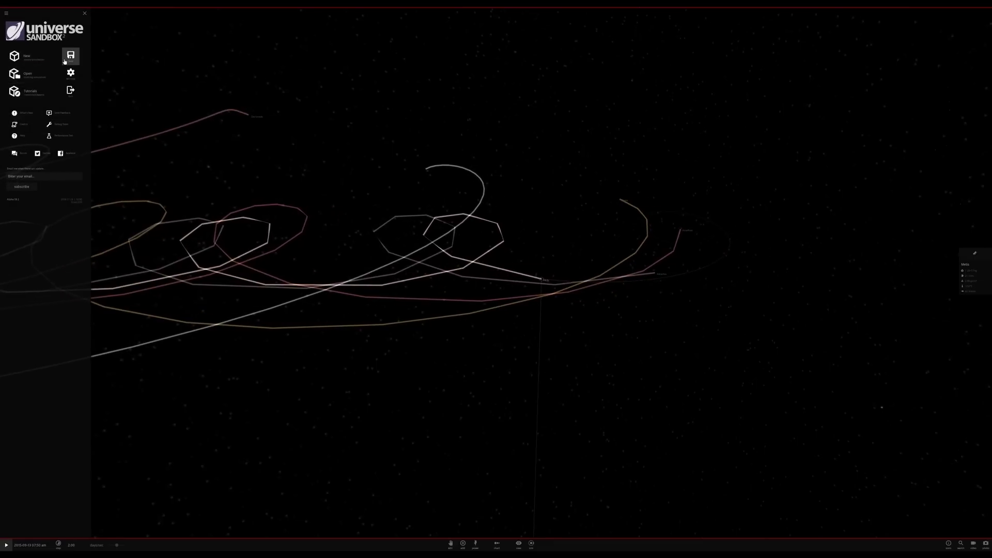
click(65, 61)
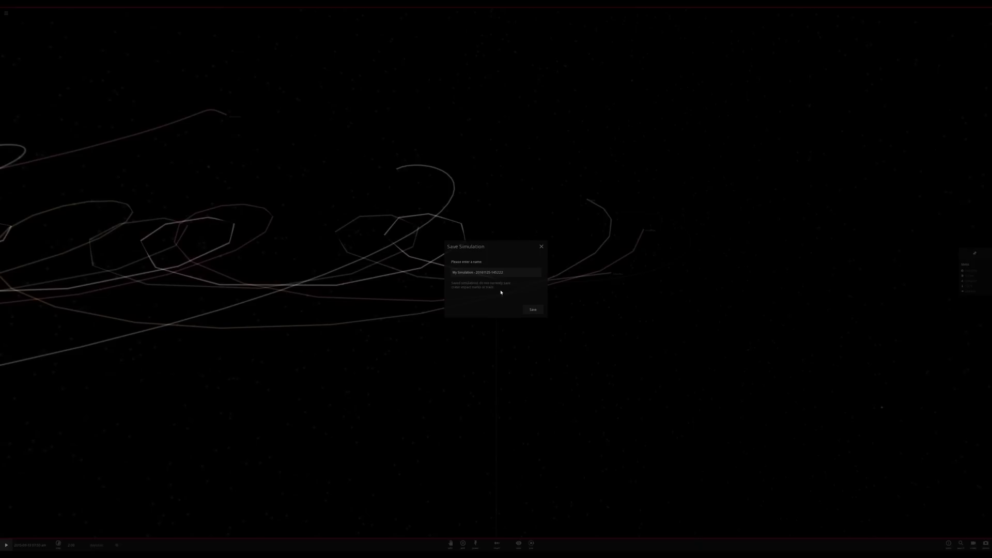
click(532, 309)
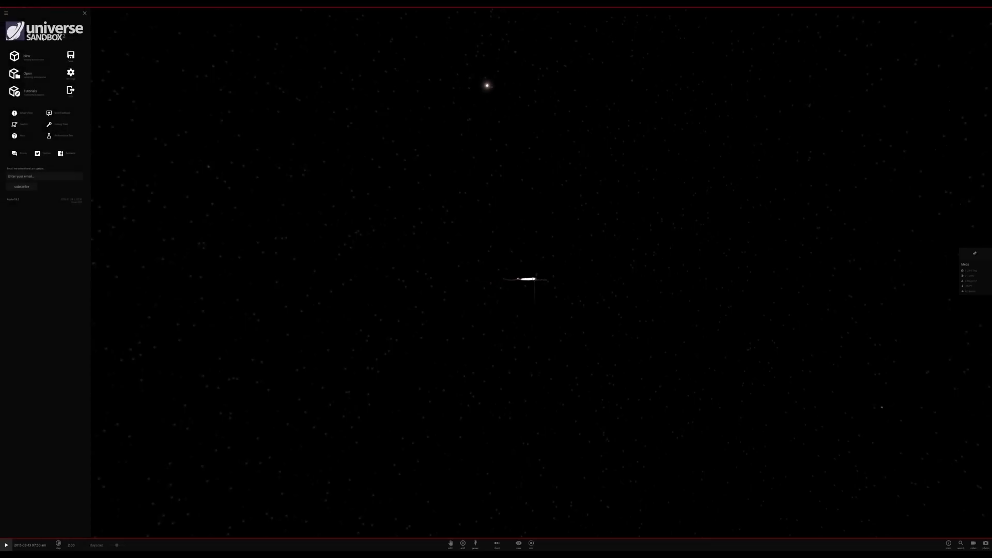
click(40, 80)
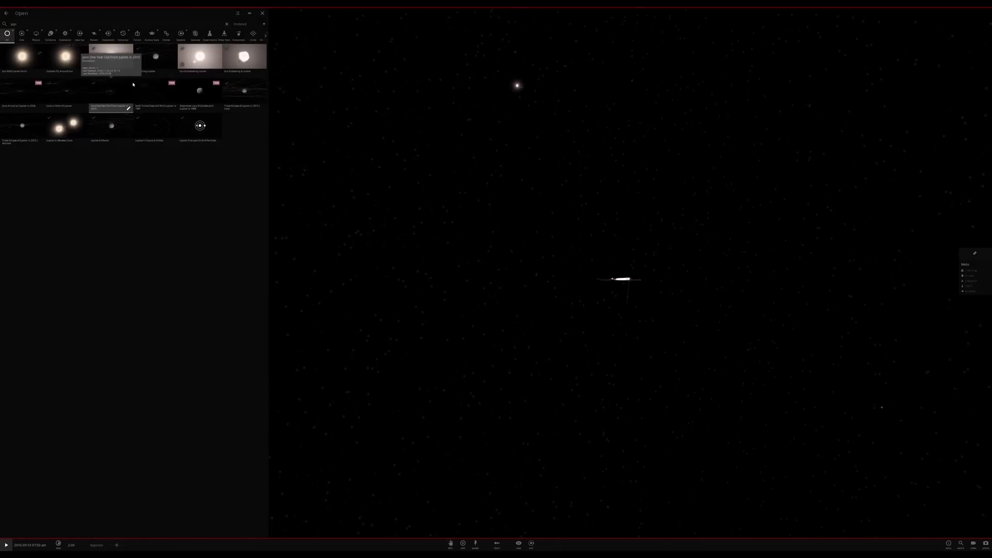
Load the chosen Jupiter simulation and zoom and orbit the camera close to Jupiter.
click(58, 147)
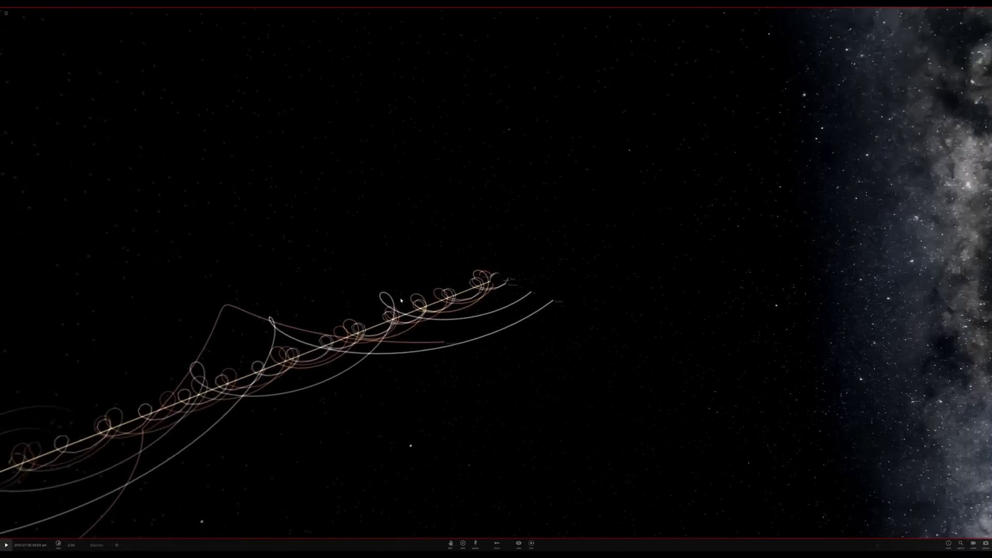
scroll(437, 303, up, 10)
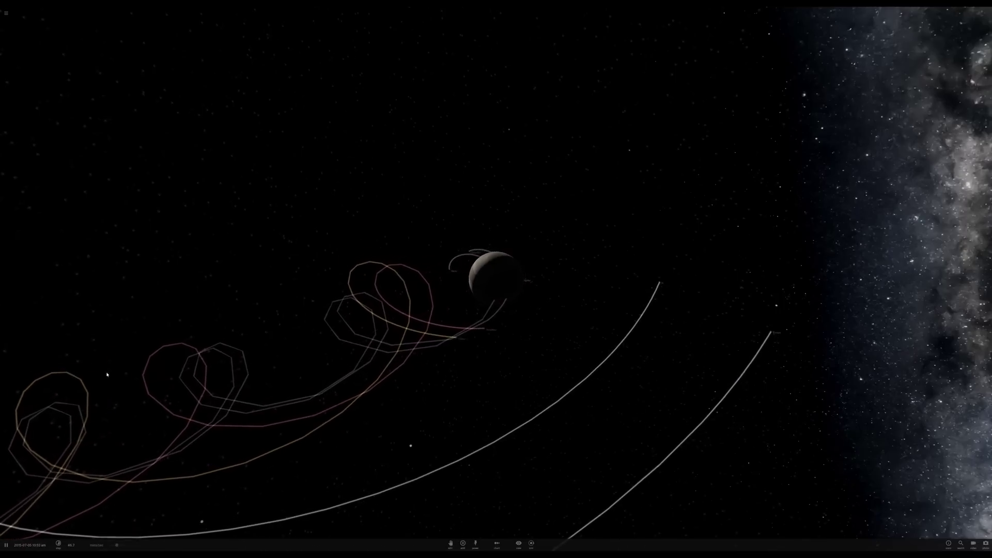
scroll(512, 264, up, 4)
right_drag(483, 281, 543, 261)
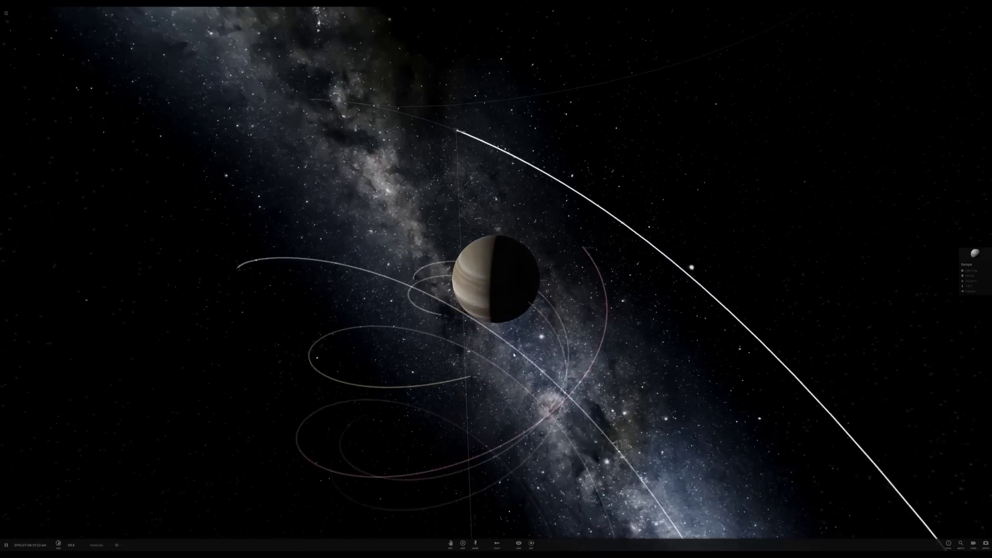
scroll(509, 357, up, 5)
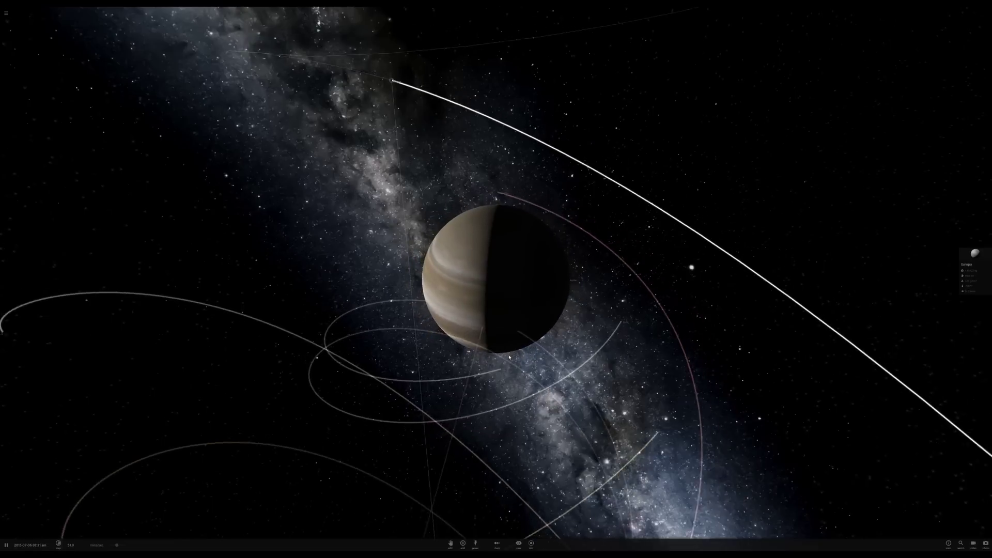
Place an Earth near Jupiter and swing the camera round to its day side.
click(462, 544)
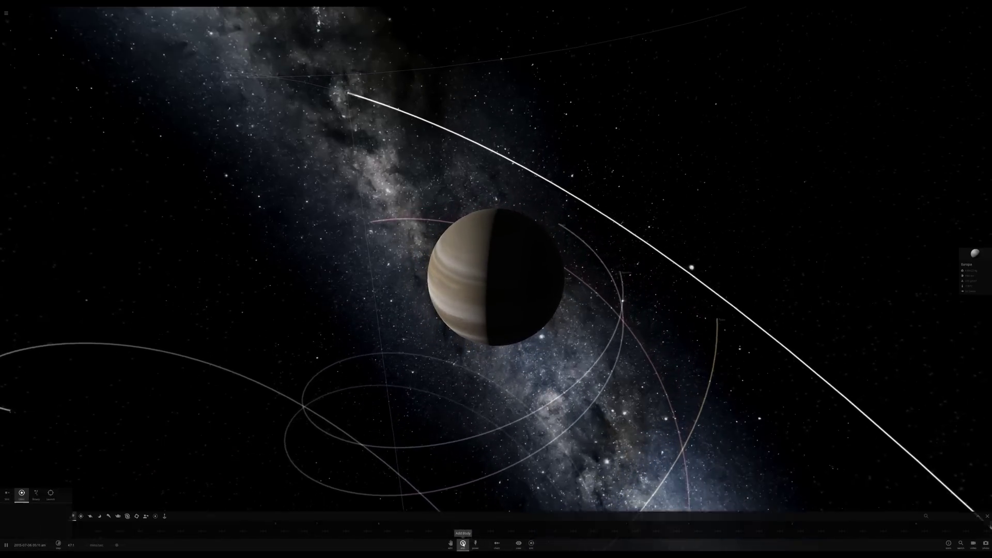
click(289, 519)
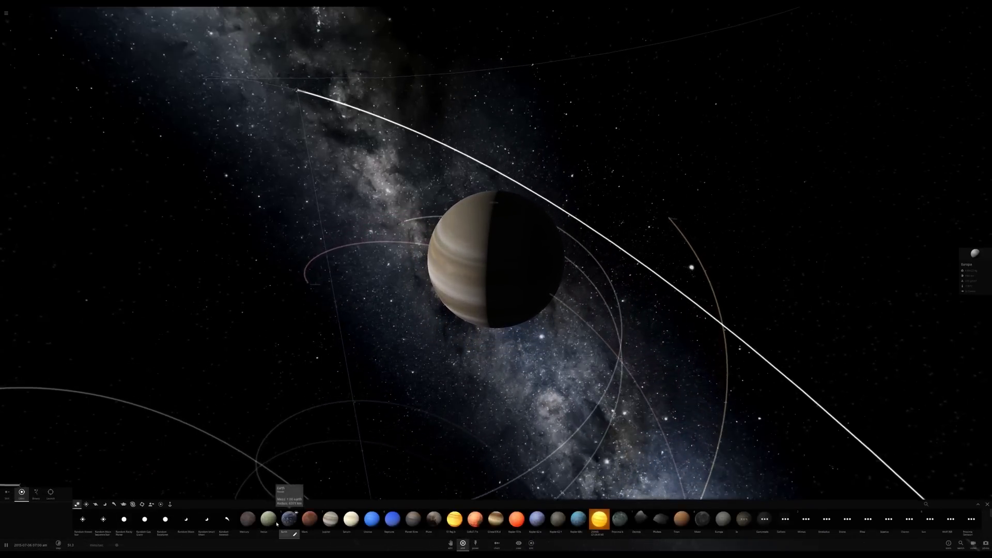
scroll(189, 423, down, 4)
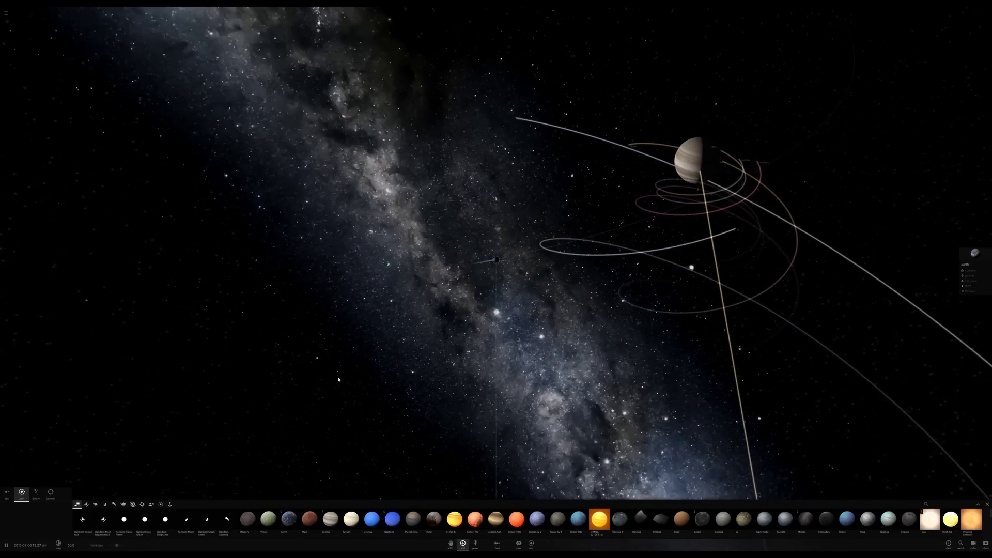
right_drag(433, 337, 425, 330)
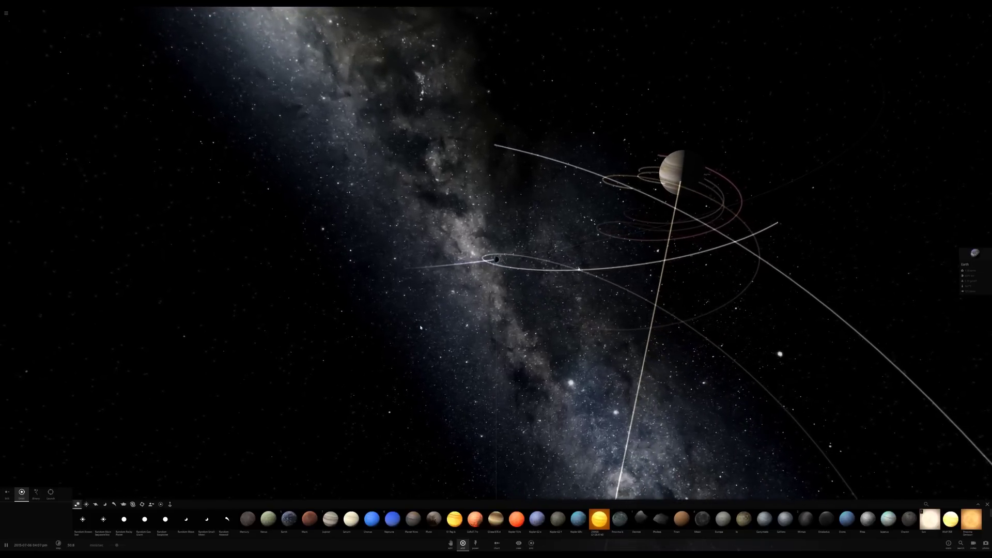
scroll(425, 318, up, 5)
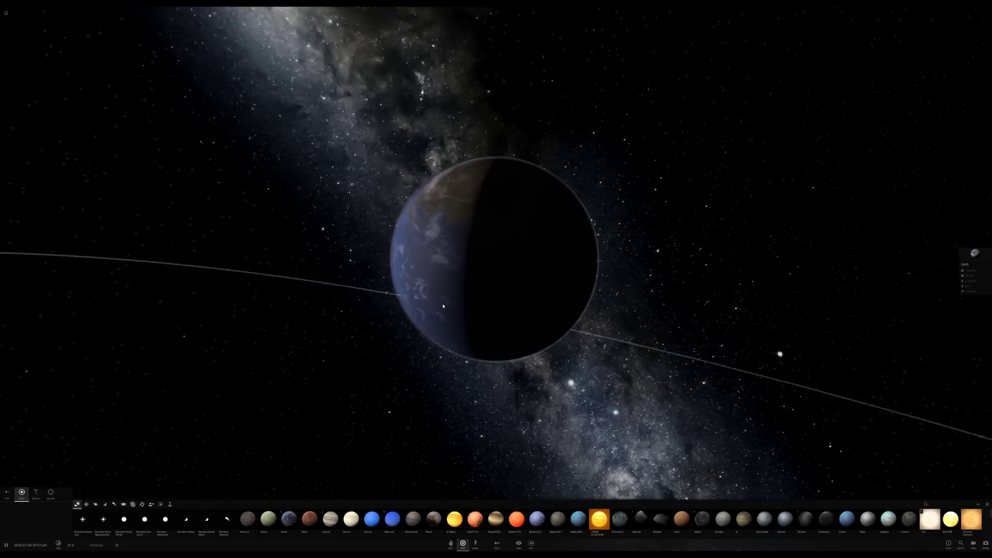
right_drag(443, 306, 569, 288)
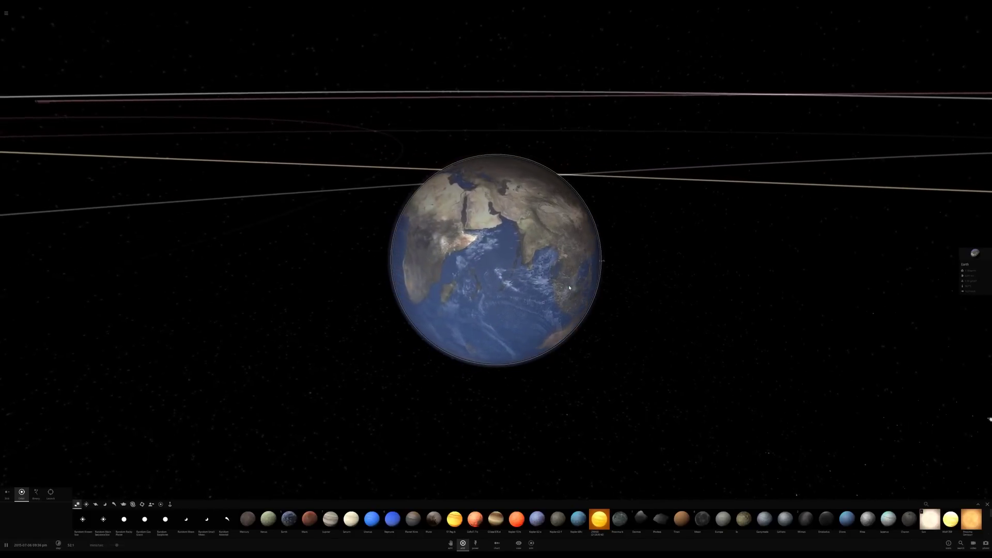
scroll(570, 288, down, 5)
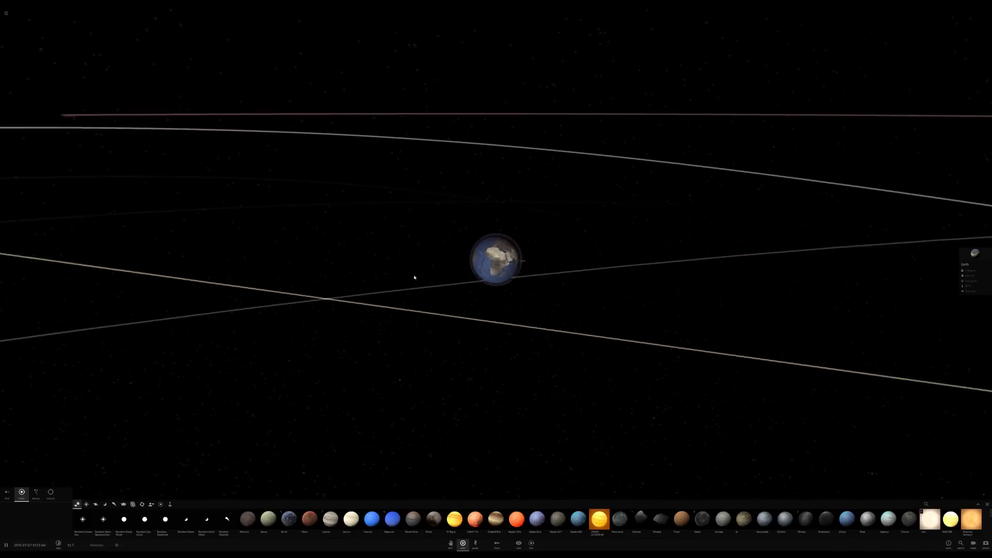
right_drag(323, 277, 437, 279)
right_drag(507, 260, 497, 252)
scroll(498, 253, up, 5)
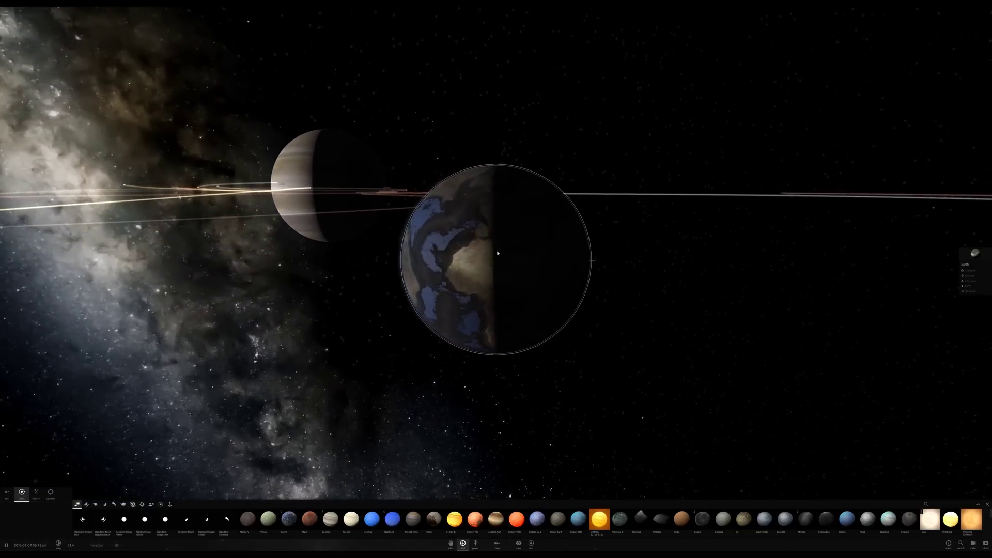
scroll(498, 253, up, 5)
right_drag(421, 253, 466, 262)
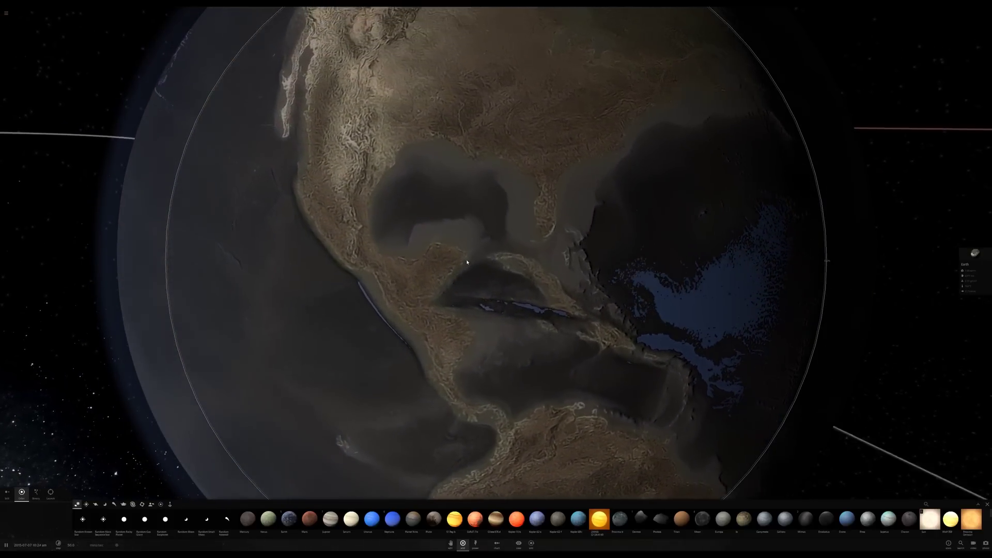
scroll(467, 263, down, 5)
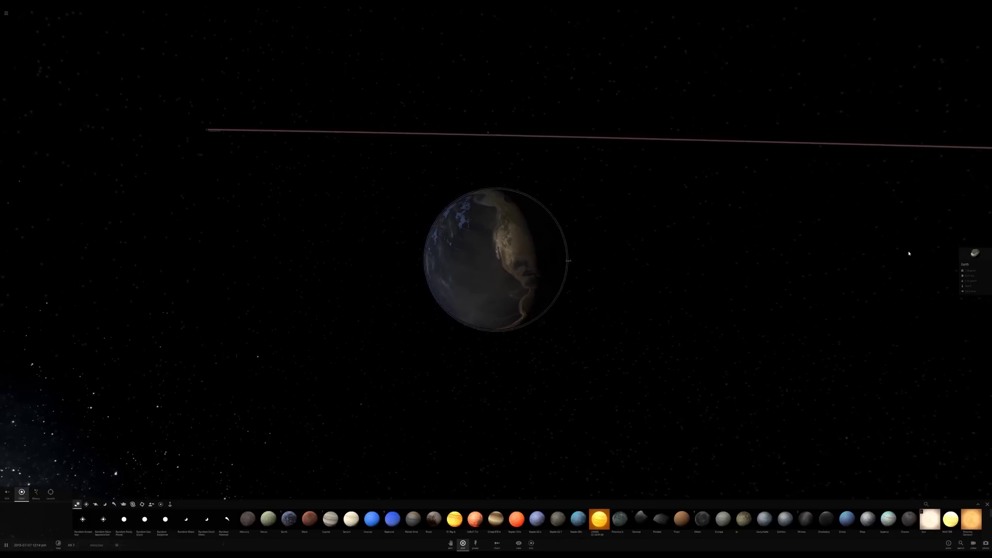
Expand Earth's properties panel and orbit the view until Earth is half-lit.
click(985, 269)
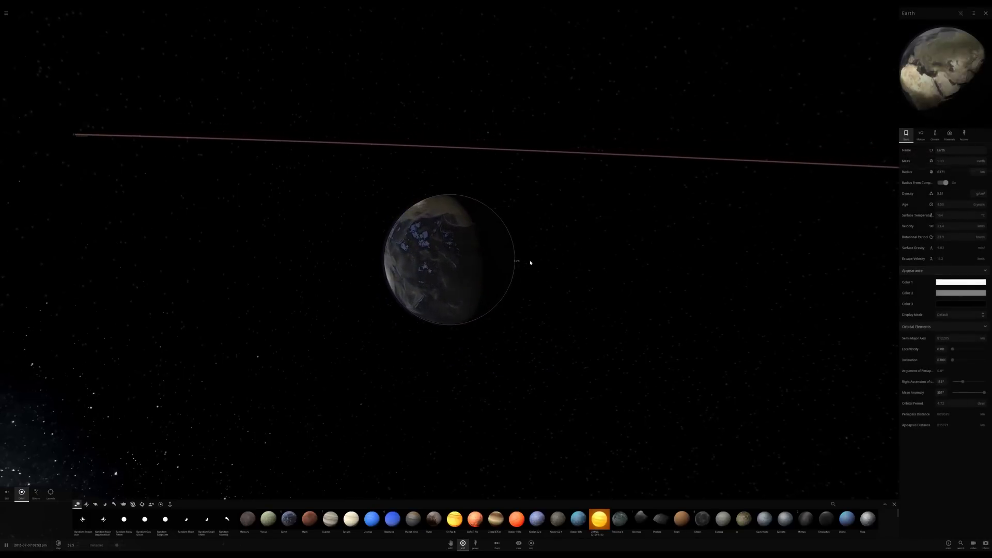
right_drag(530, 263, 326, 266)
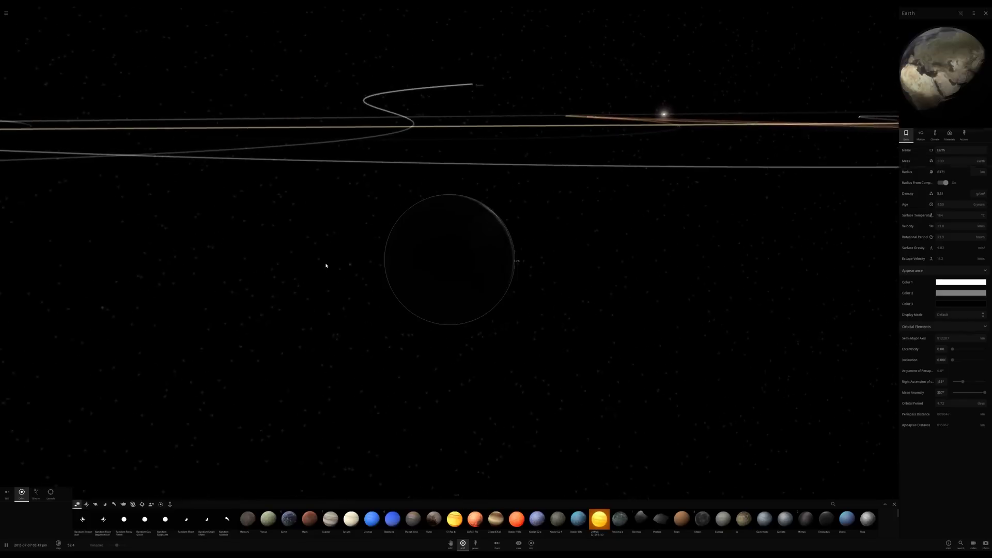
drag(327, 265, 402, 260)
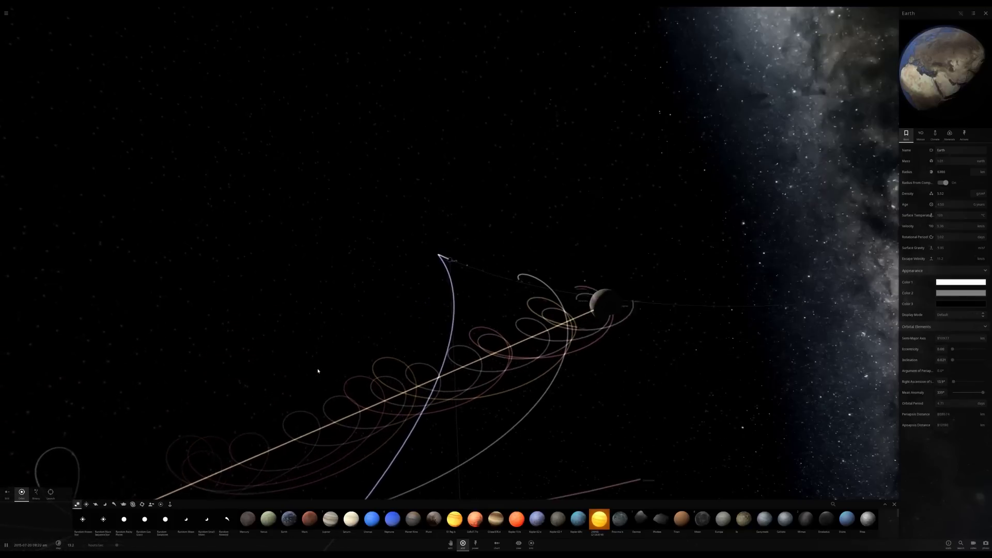
scroll(352, 339, up, 10)
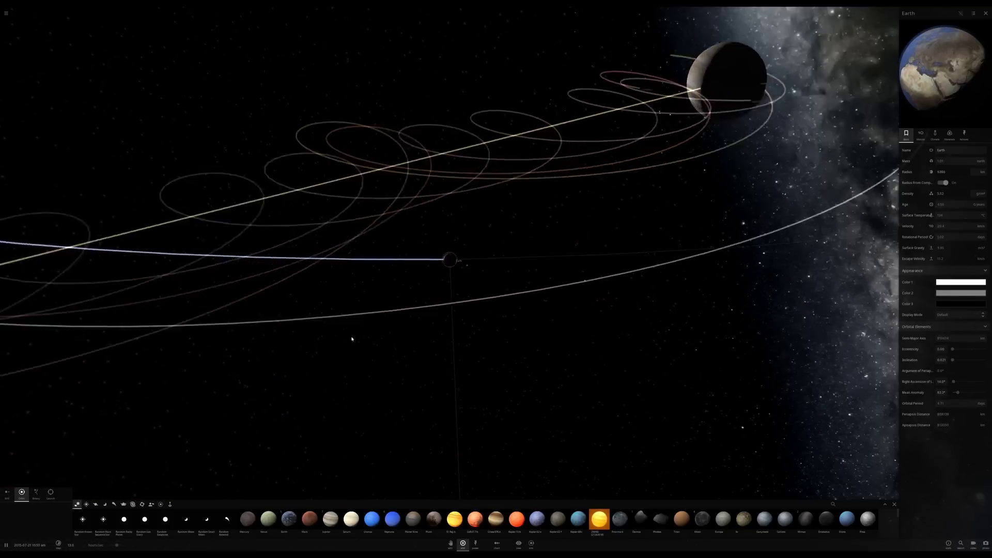
scroll(353, 339, up, 5)
scroll(353, 339, down, 3)
right_drag(352, 339, 464, 306)
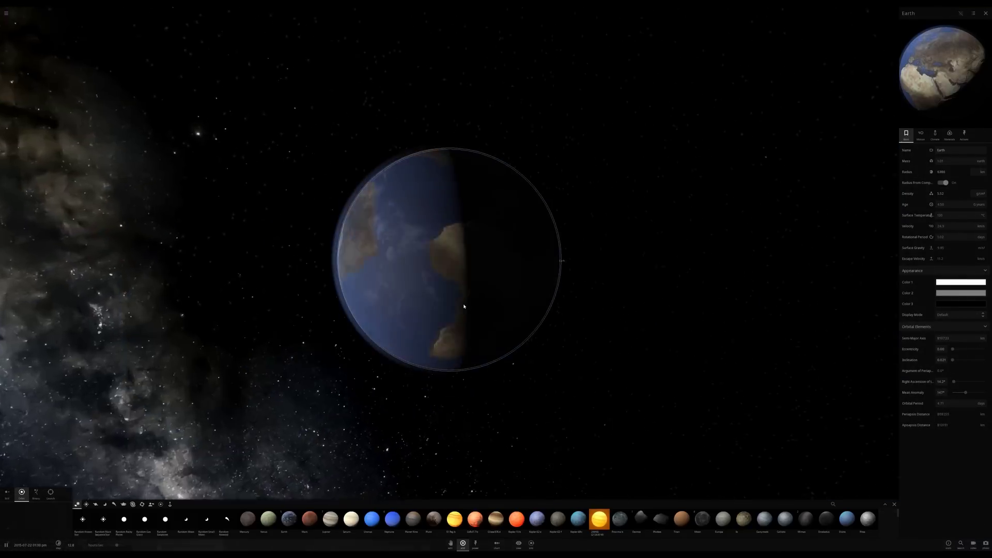
scroll(454, 304, down, 2)
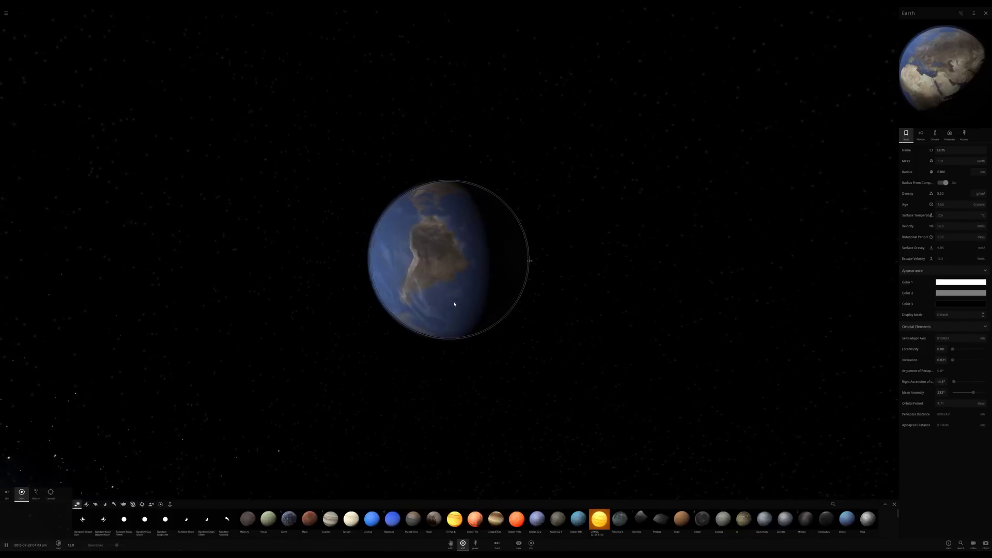
right_drag(455, 304, 318, 317)
scroll(319, 317, down, 6)
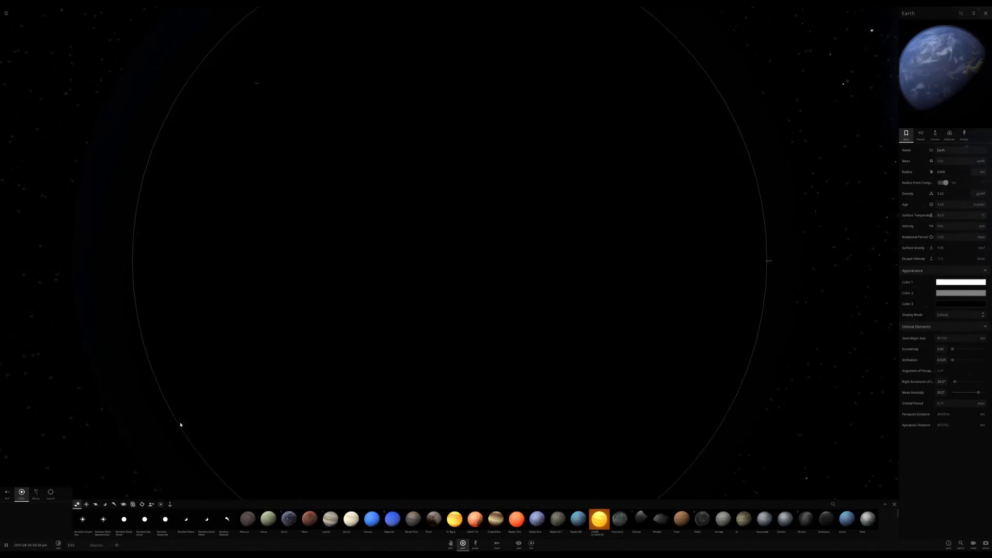
right_drag(181, 425, 318, 403)
scroll(316, 404, down, 5)
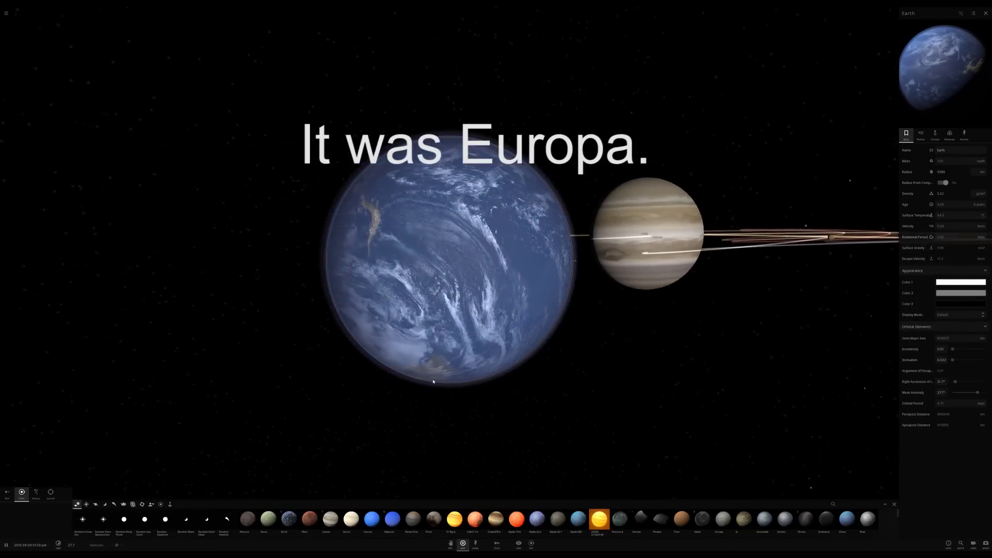
right_drag(433, 390, 468, 419)
drag(468, 418, 354, 367)
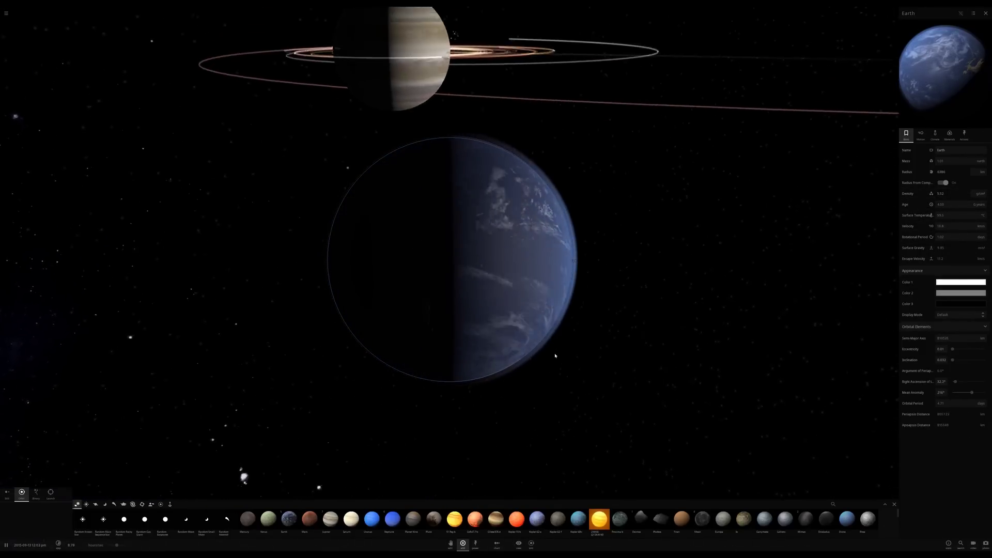
Raise the time step to 2.14 months per second and orbit the zoomed-out view around Earth.
scroll(556, 355, down, 5)
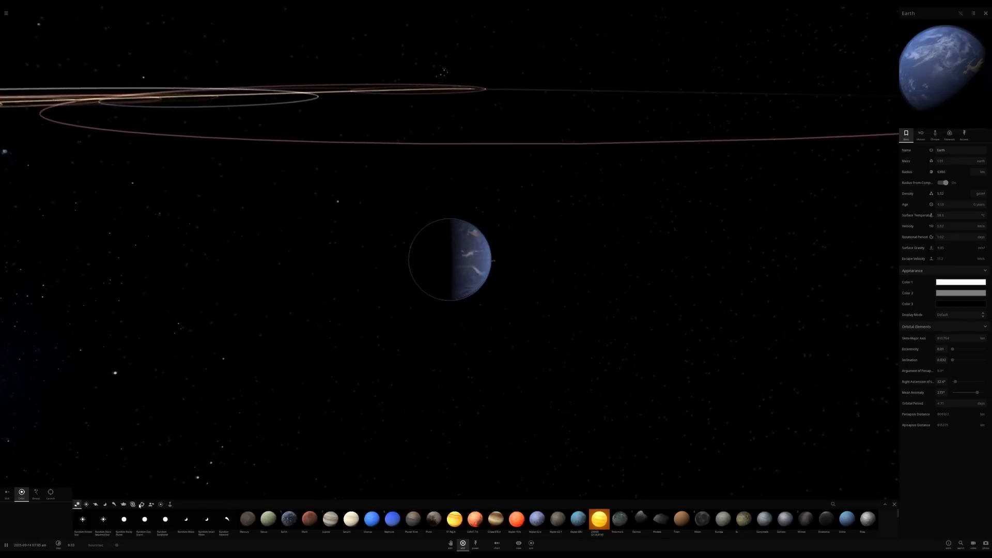
drag(127, 548, 108, 550)
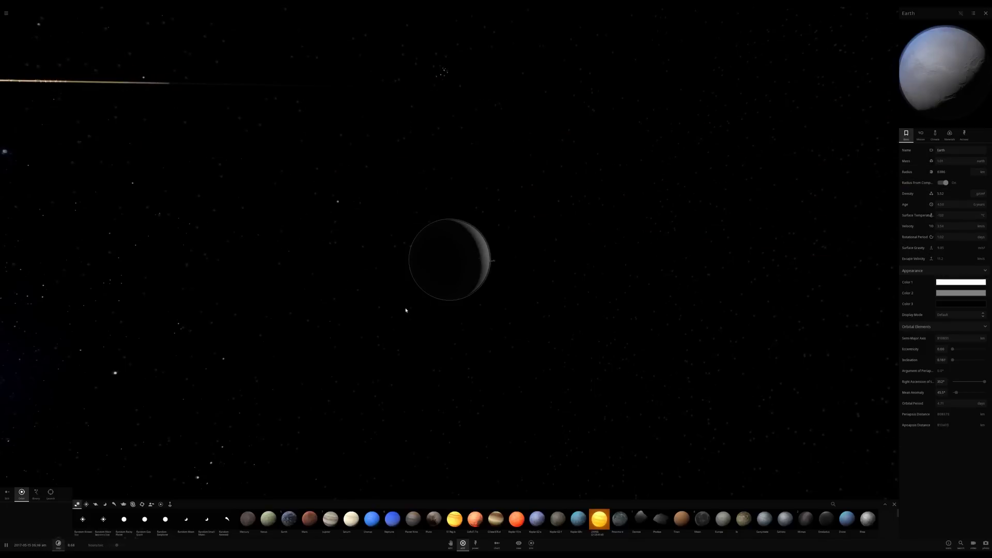
right_drag(472, 269, 346, 274)
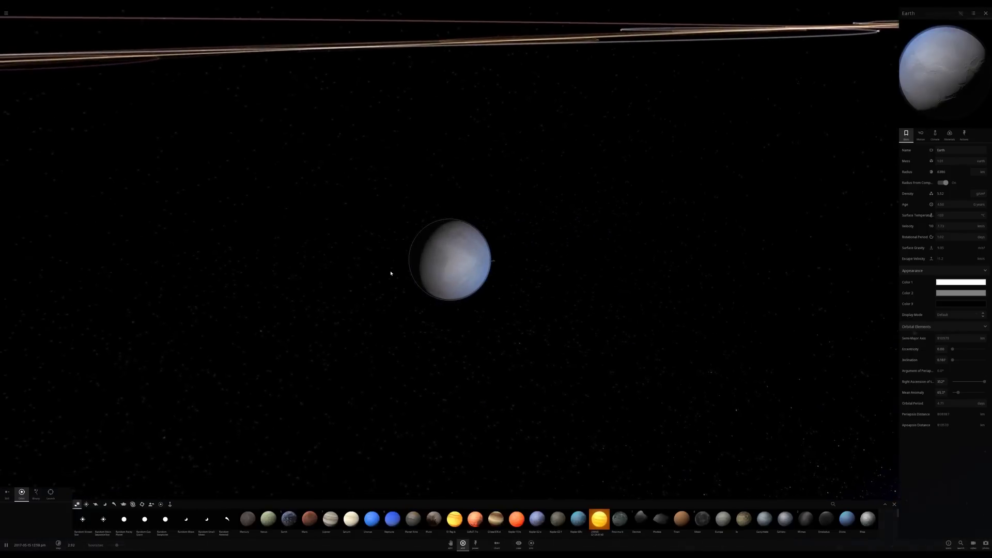
scroll(444, 276, down, 10)
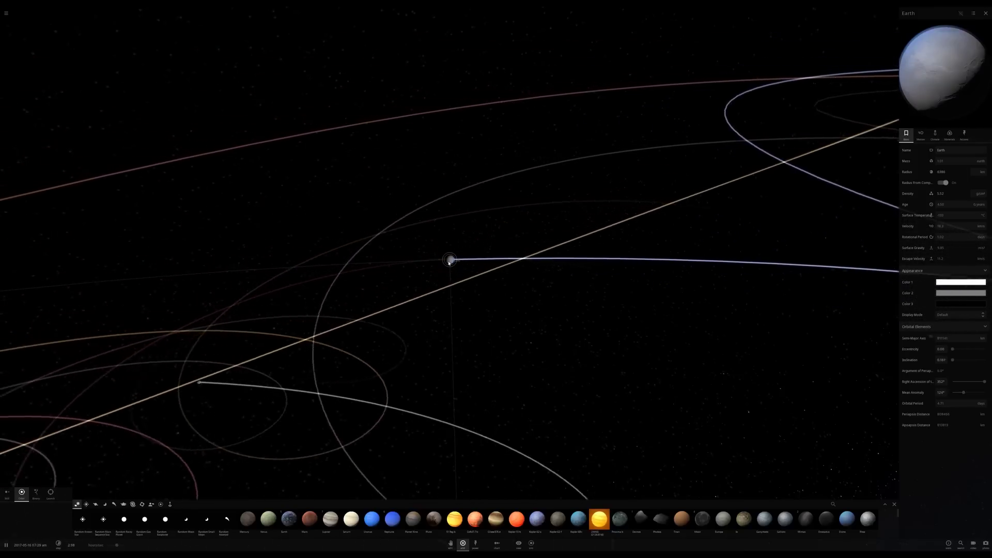
Deselect Earth, frame Jupiter with its orbit trails, and pause the simulation.
click(423, 291)
scroll(421, 294, down, 5)
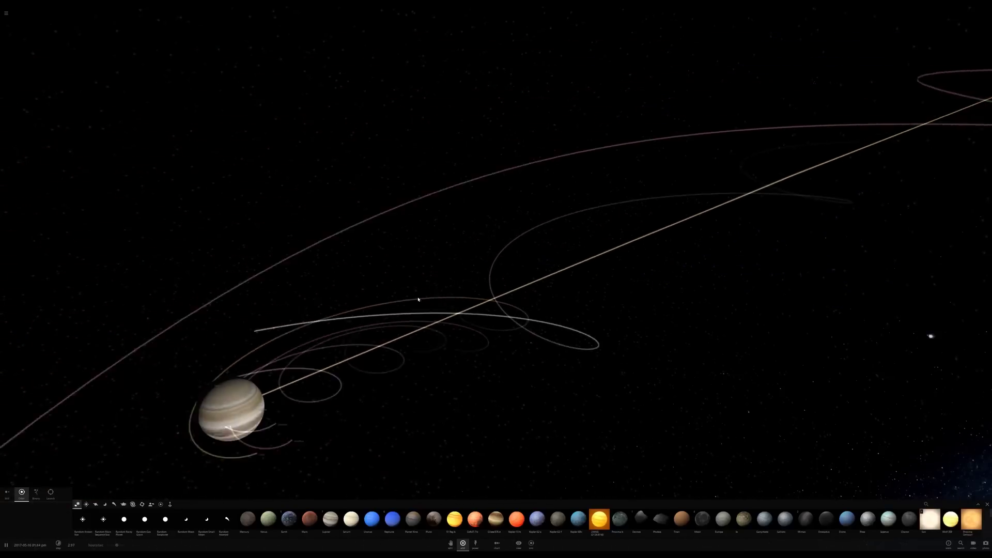
right_drag(418, 299, 408, 315)
click(6, 546)
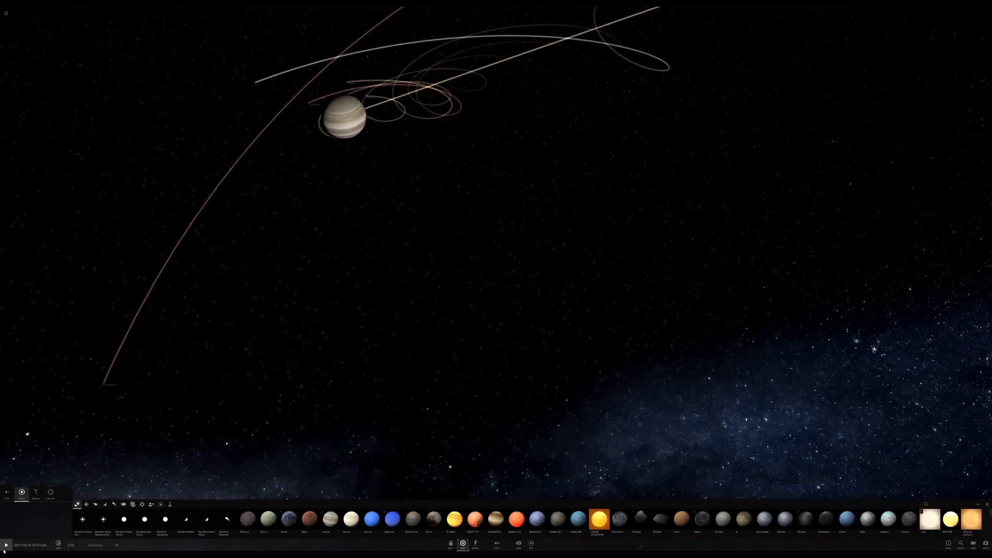
scroll(225, 265, down, 4)
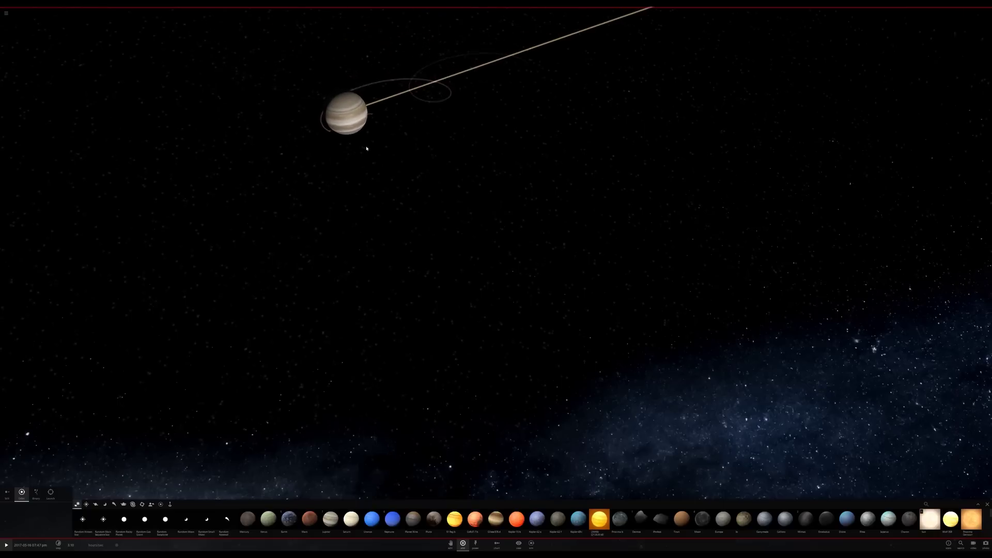
Centre the view on Jupiter and place a new Earth in orbit around it.
double_click(355, 128)
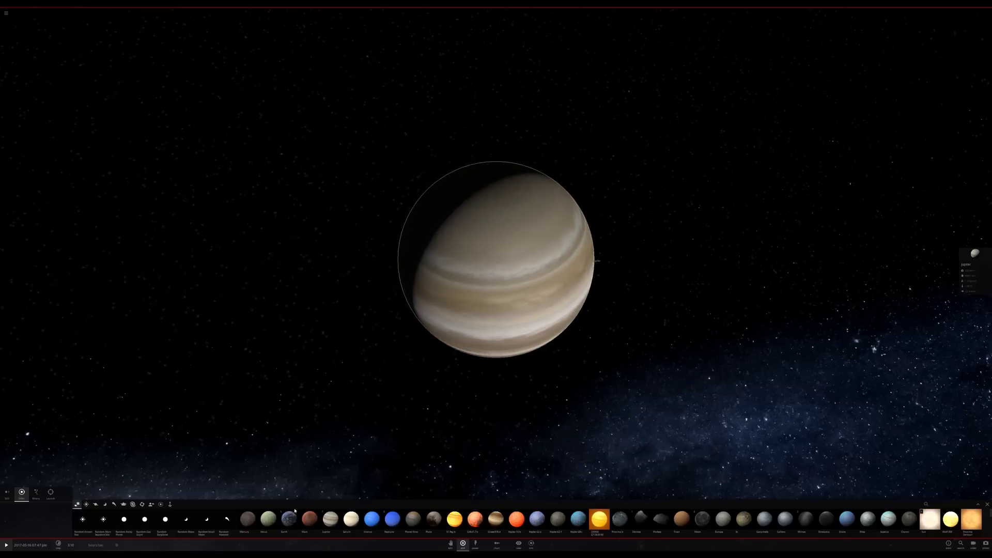
click(288, 531)
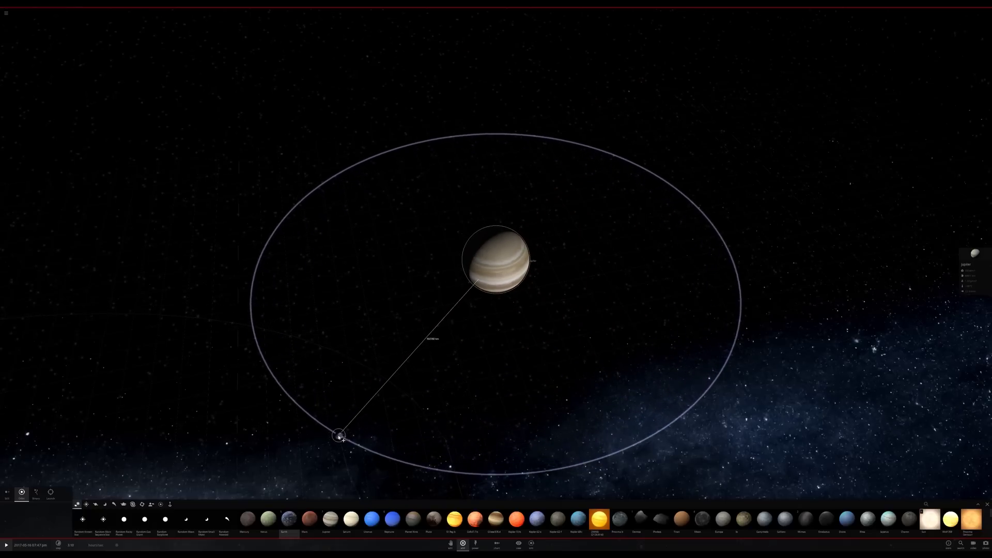
click(337, 439)
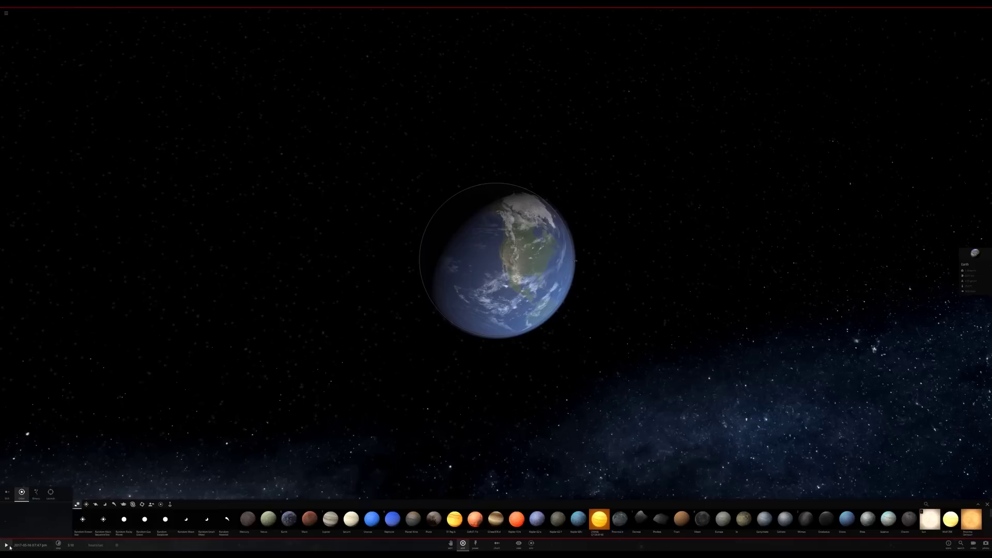
Swing the camera so Jupiter appears above Earth and expand Earth's full properties panel.
right_drag(454, 285, 432, 277)
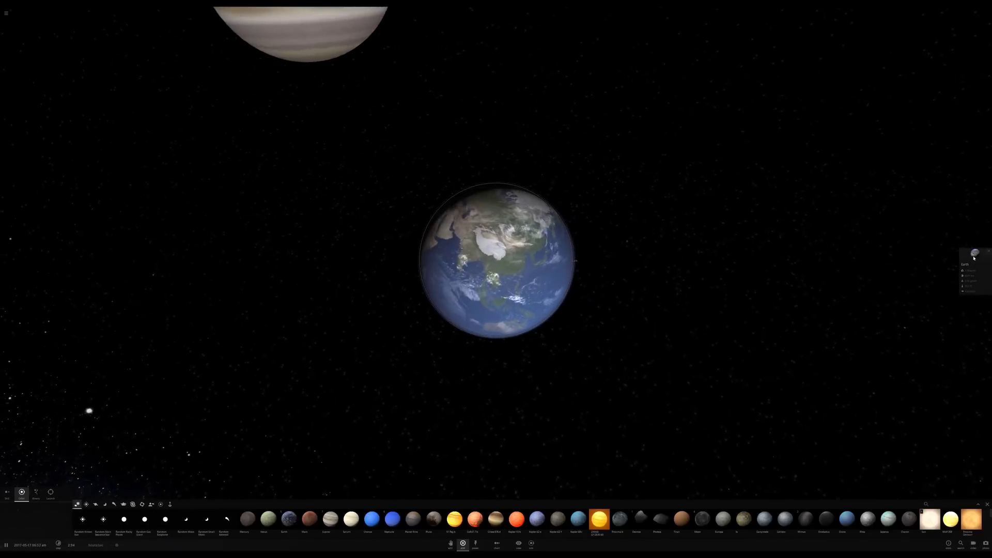
click(968, 259)
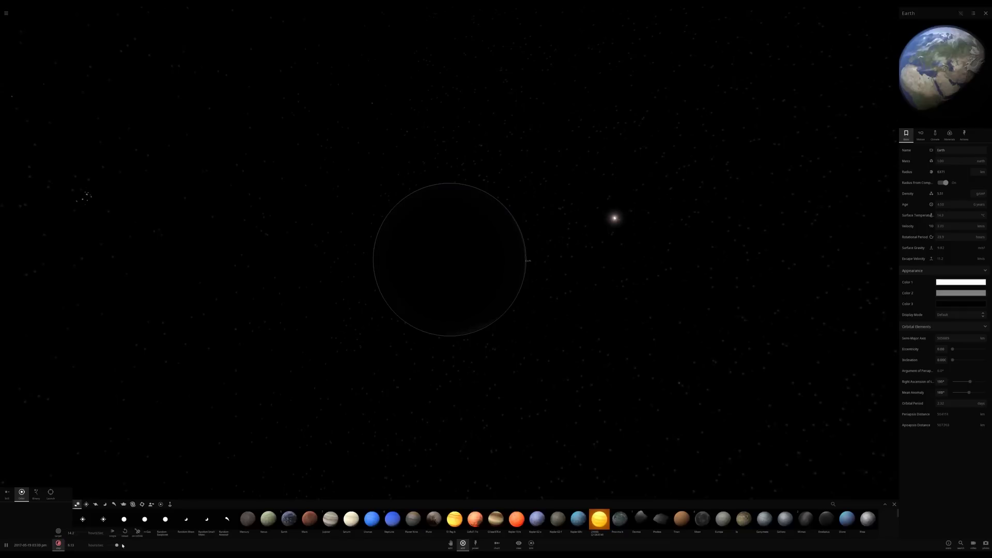
Show the Surface Temperature graph for Earth and view Earth's night and lit sides.
click(930, 215)
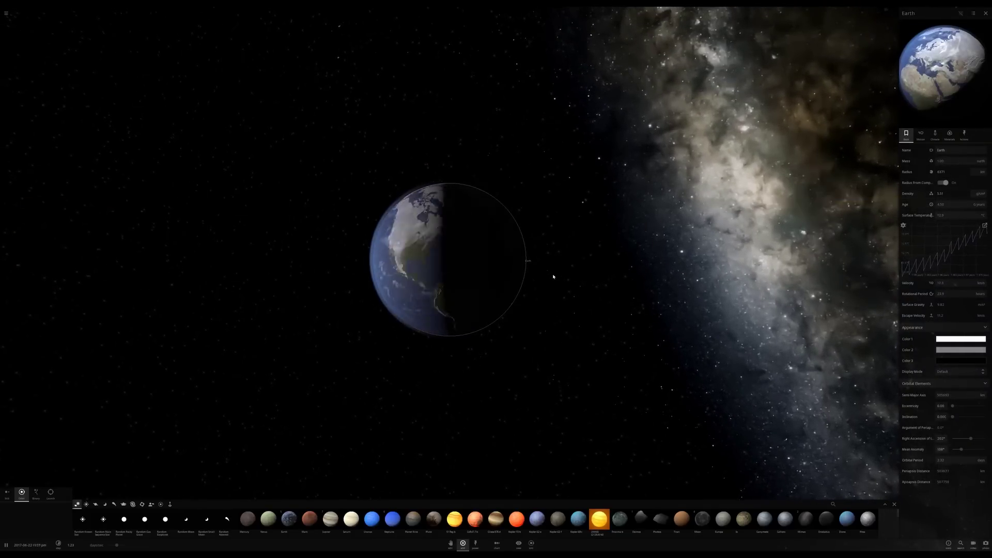
scroll(494, 292, down, 4)
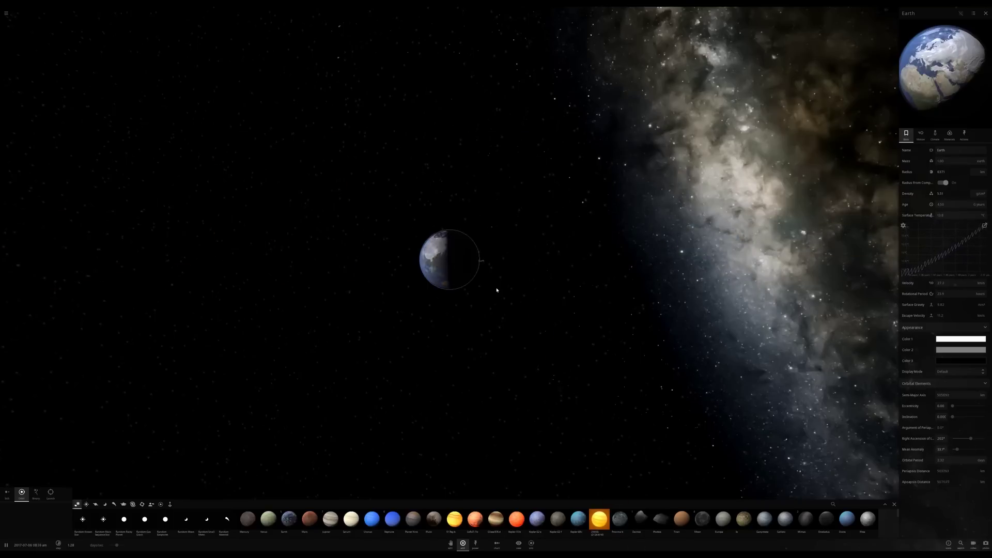
scroll(486, 289, up, 5)
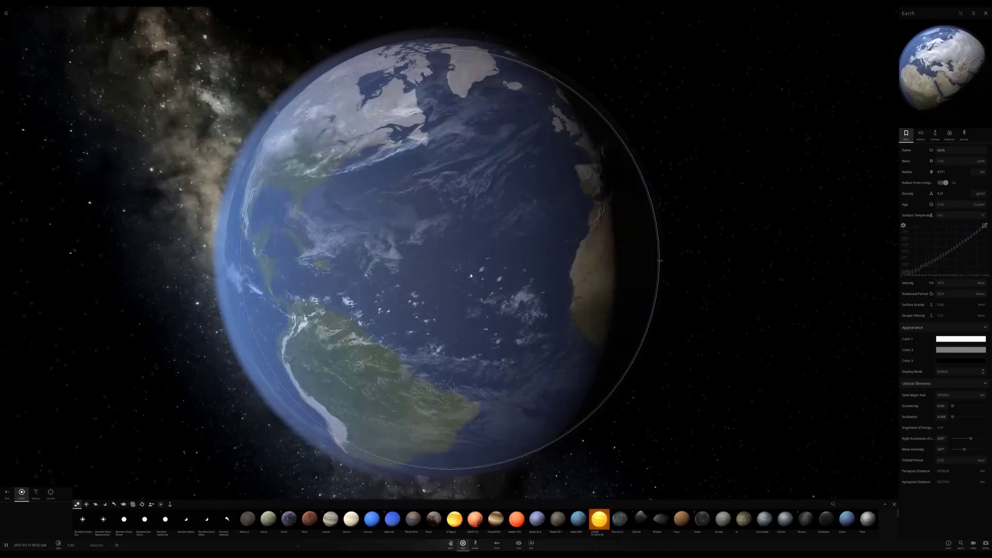
scroll(463, 277, down, 3)
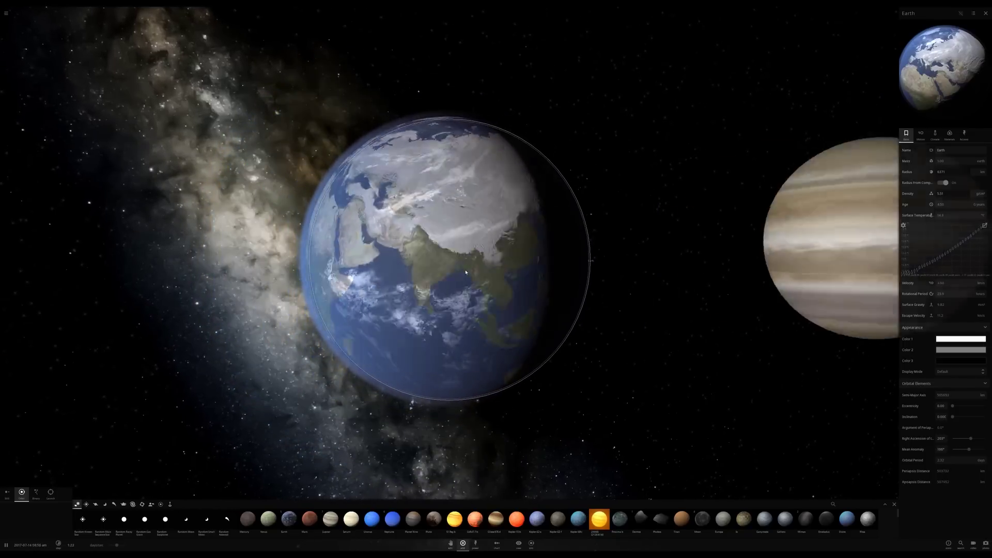
scroll(450, 266, down, 3)
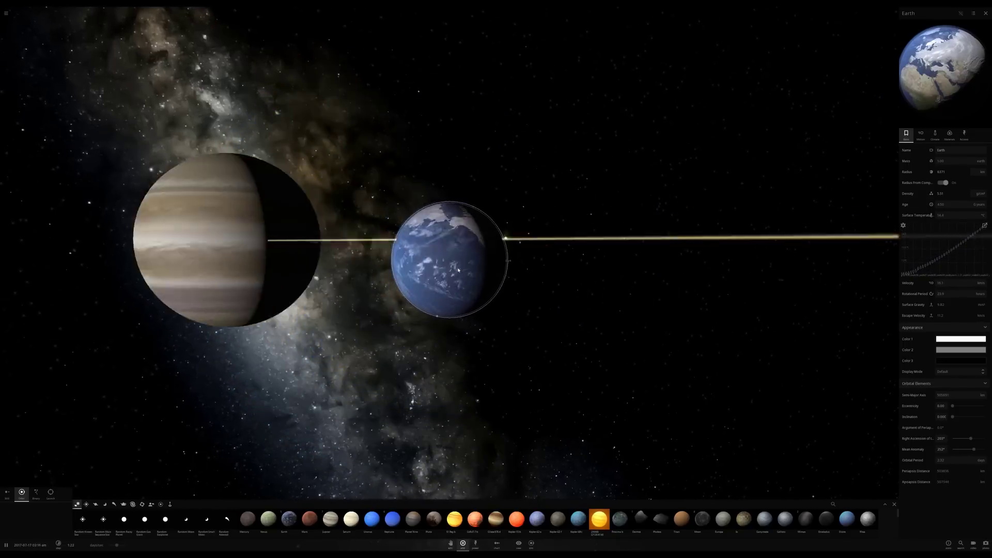
drag(442, 257, 268, 273)
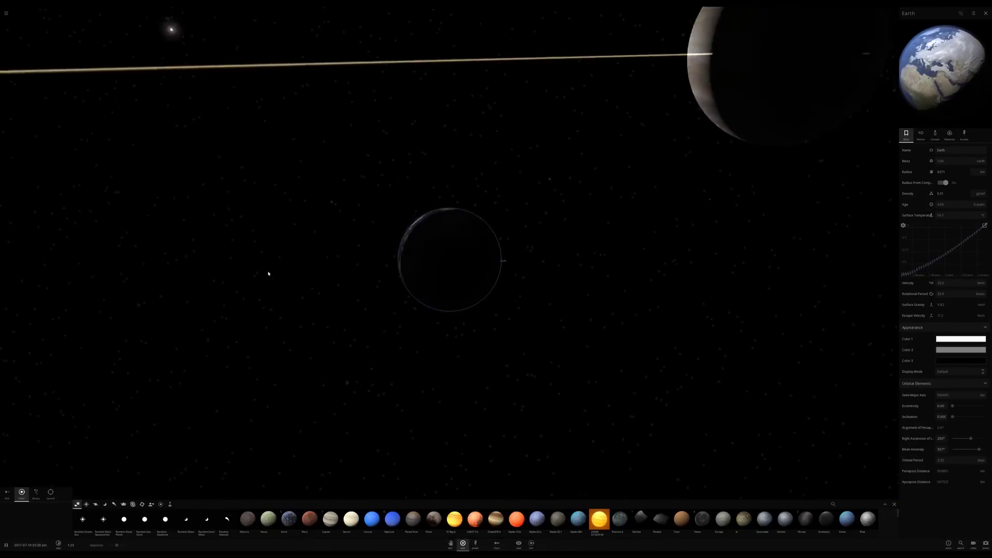
drag(602, 264, 465, 254)
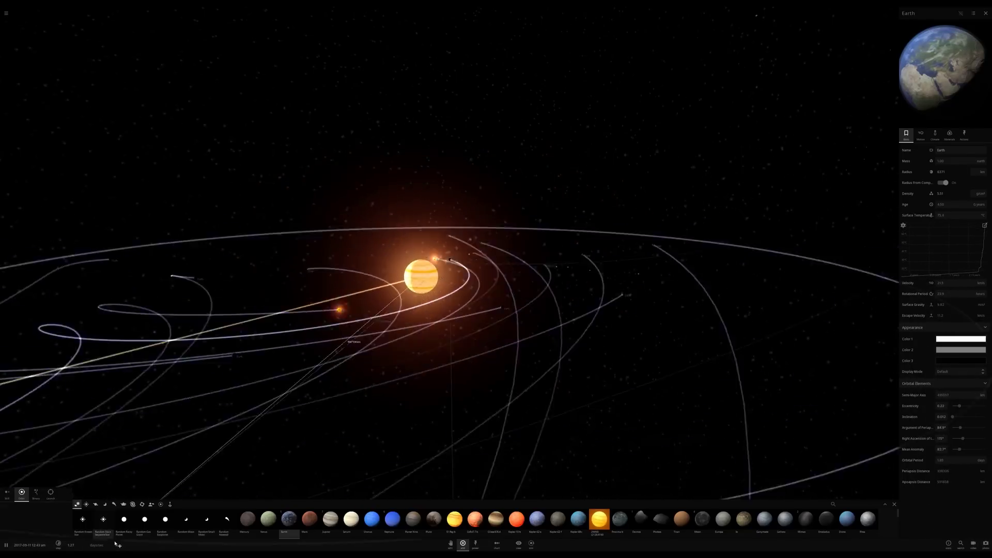
Set the time speed slider to 22.6 hours/sec.
drag(117, 545, 101, 546)
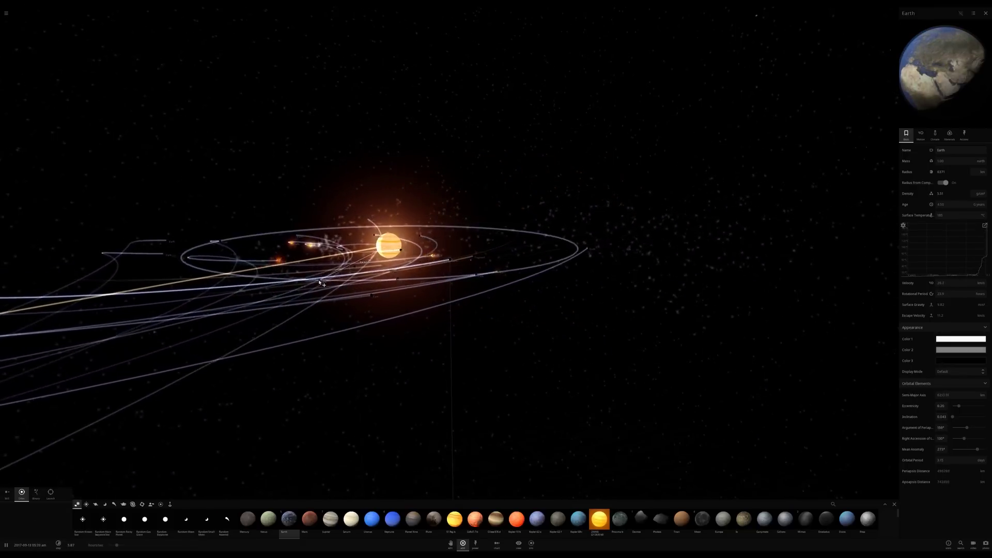
Looking down on the system, place one second Jupiter in orbit and stop placing more.
right_drag(285, 282, 473, 481)
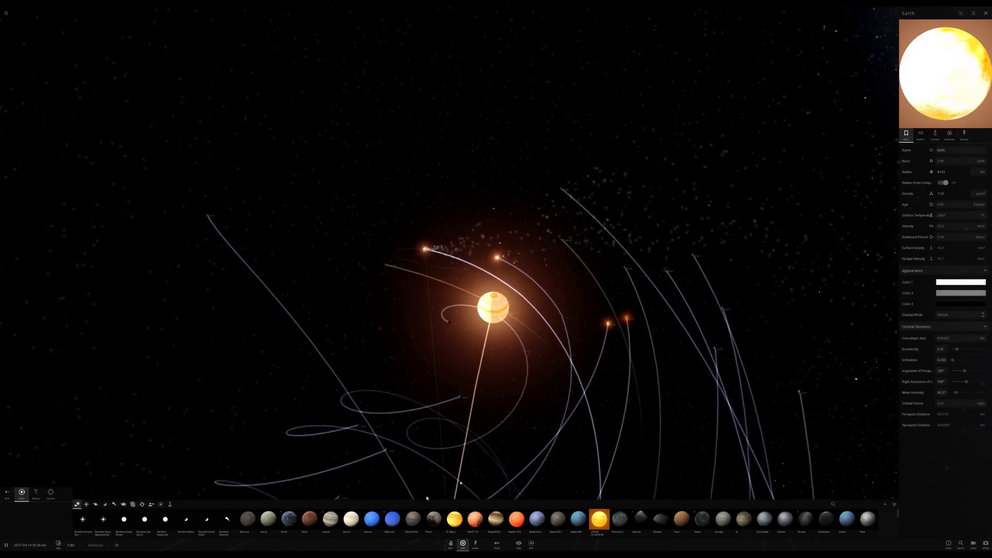
click(334, 532)
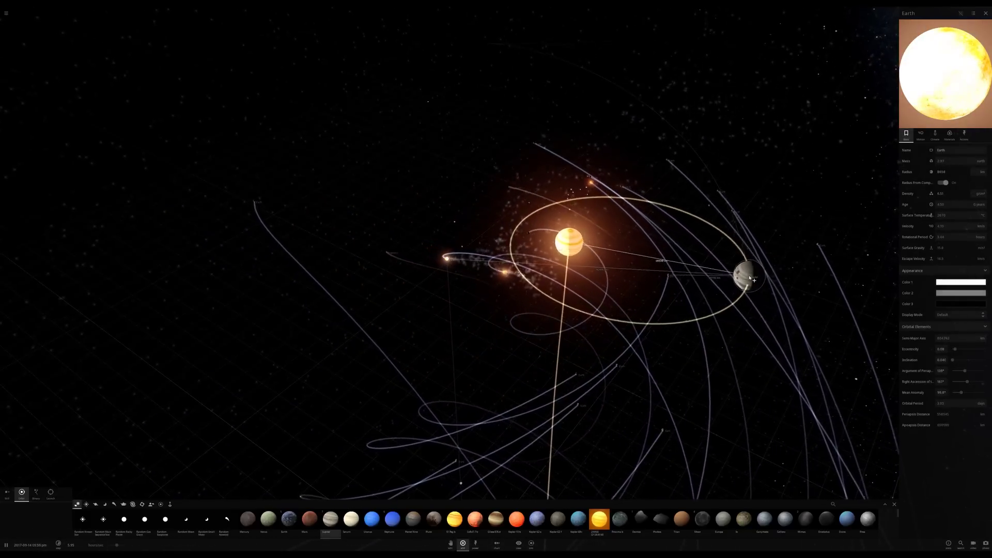
click(742, 278)
right_click(725, 324)
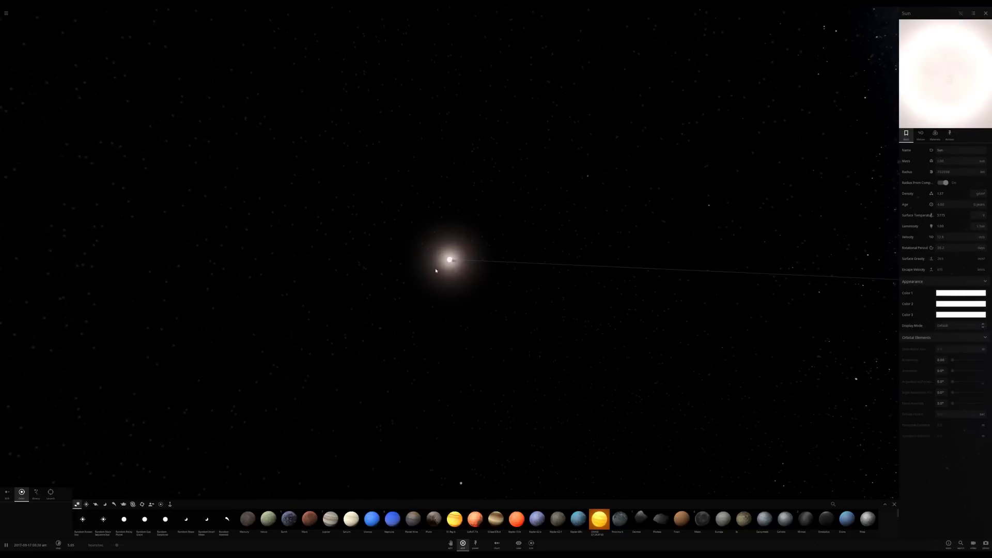
scroll(436, 270, up, 6)
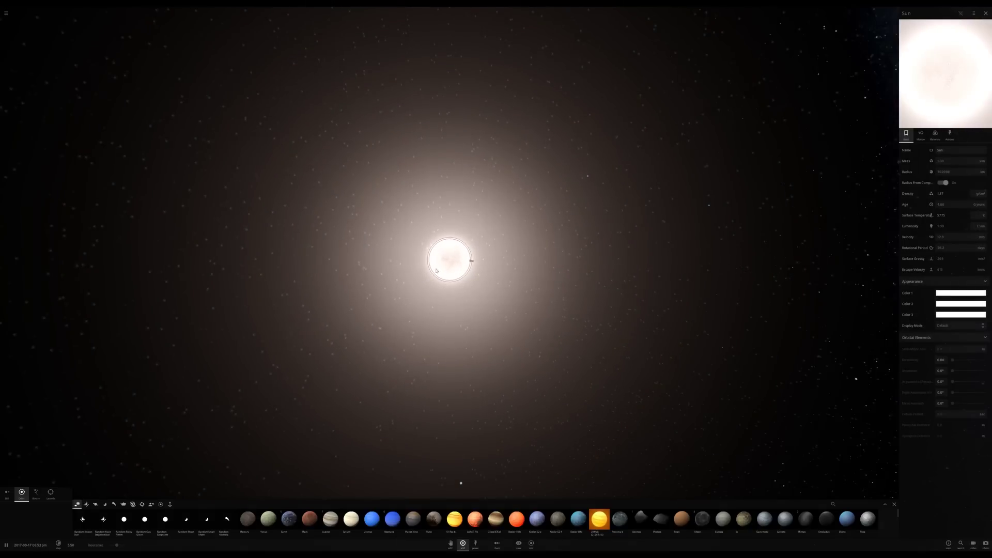
scroll(436, 271, down, 5)
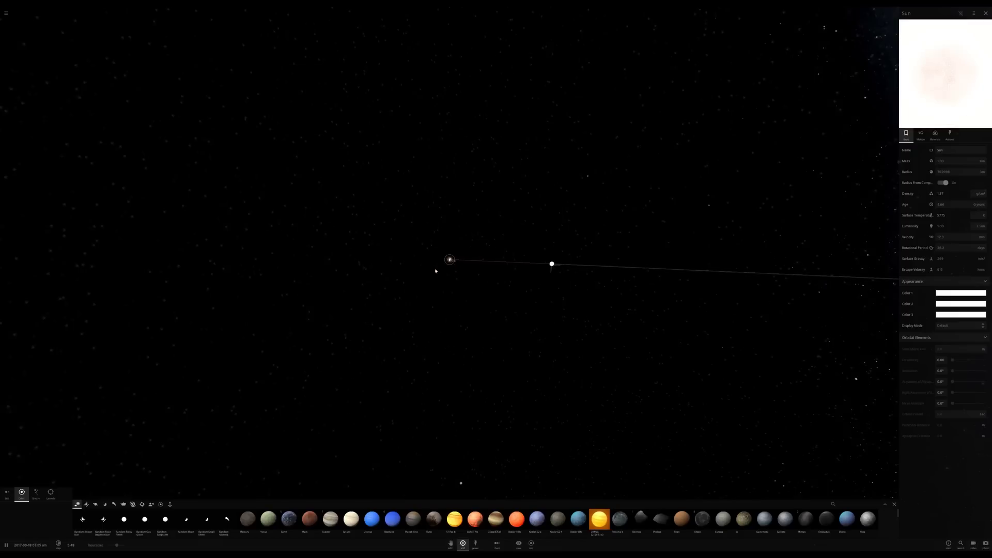
scroll(436, 272, up, 3)
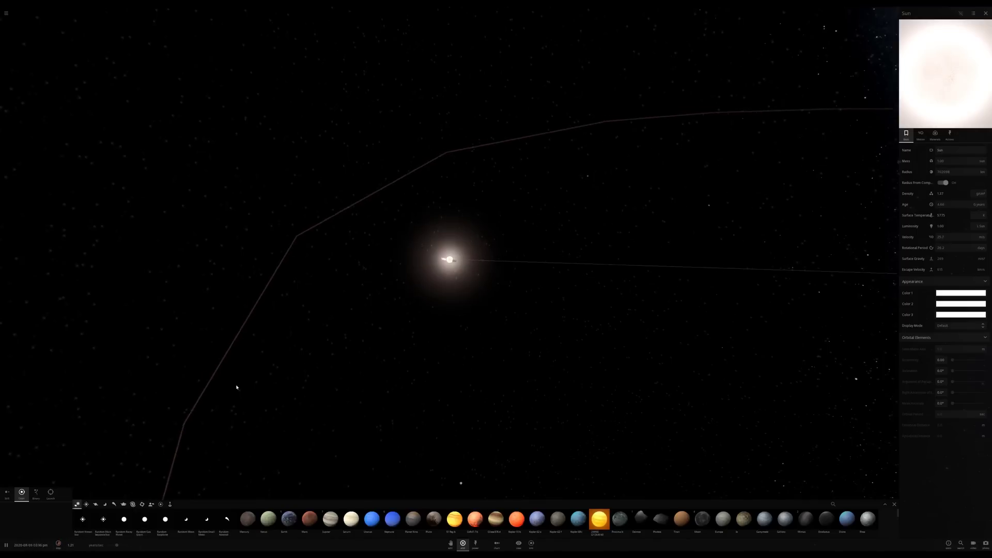
scroll(236, 387, down, 6)
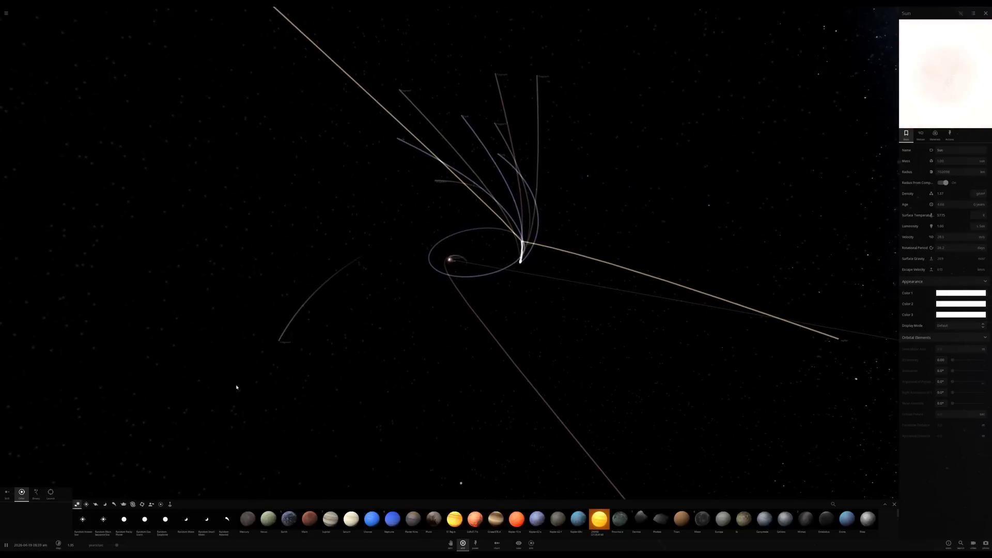
scroll(237, 387, down, 3)
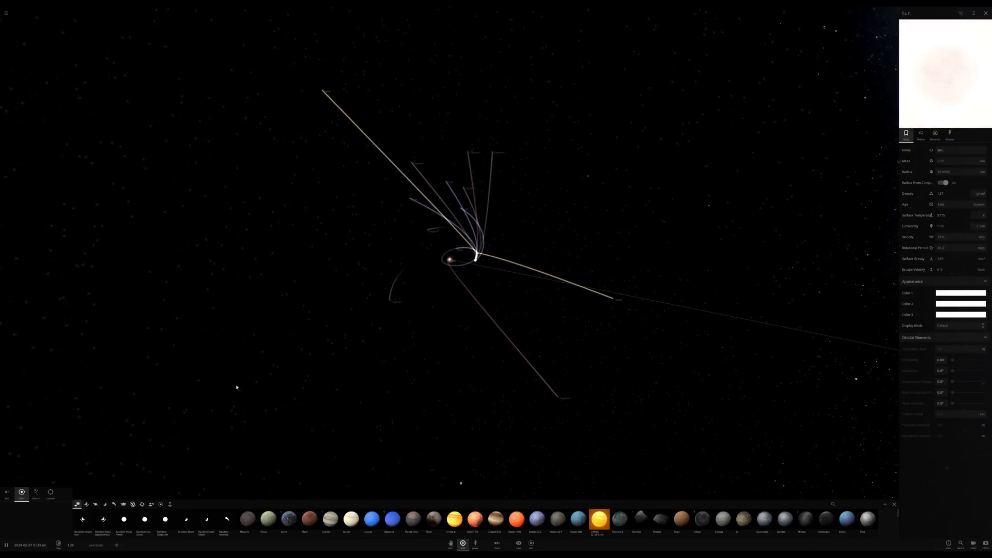